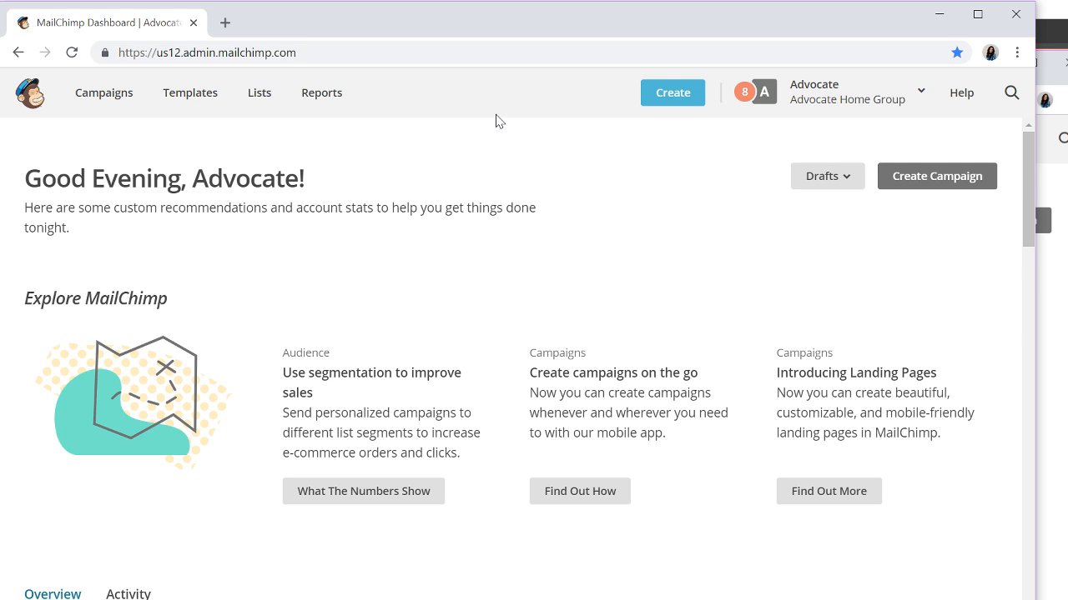
- Go to the Templates page and scroll through the saved newsletter templates
{"action": "left_click", "coordinate": [185, 99]}
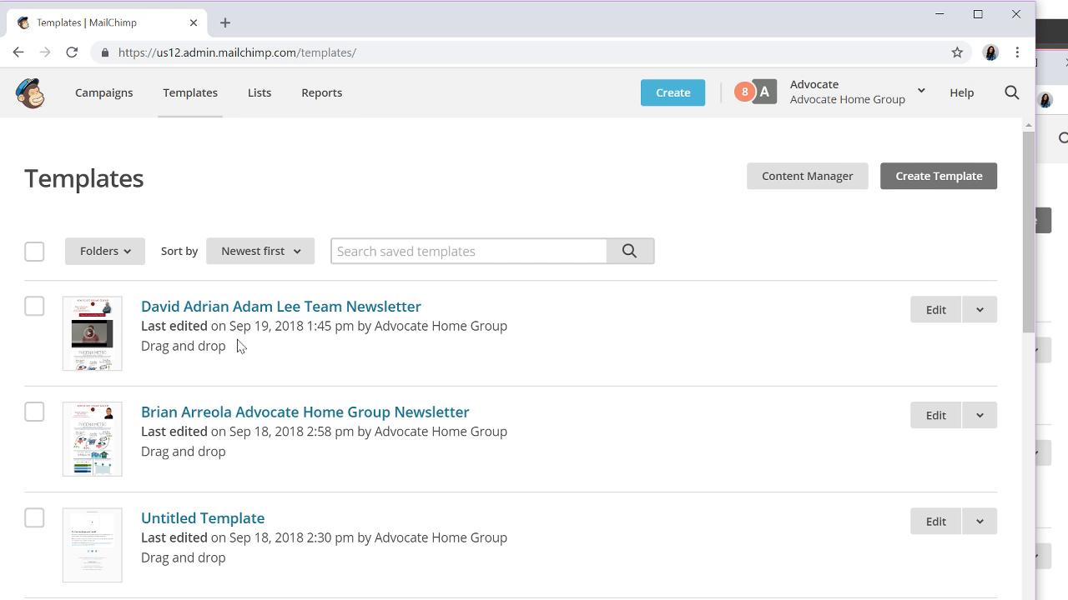
{"action": "scroll", "coordinate": [267, 401], "scroll_direction": "down", "scroll_amount": 4}
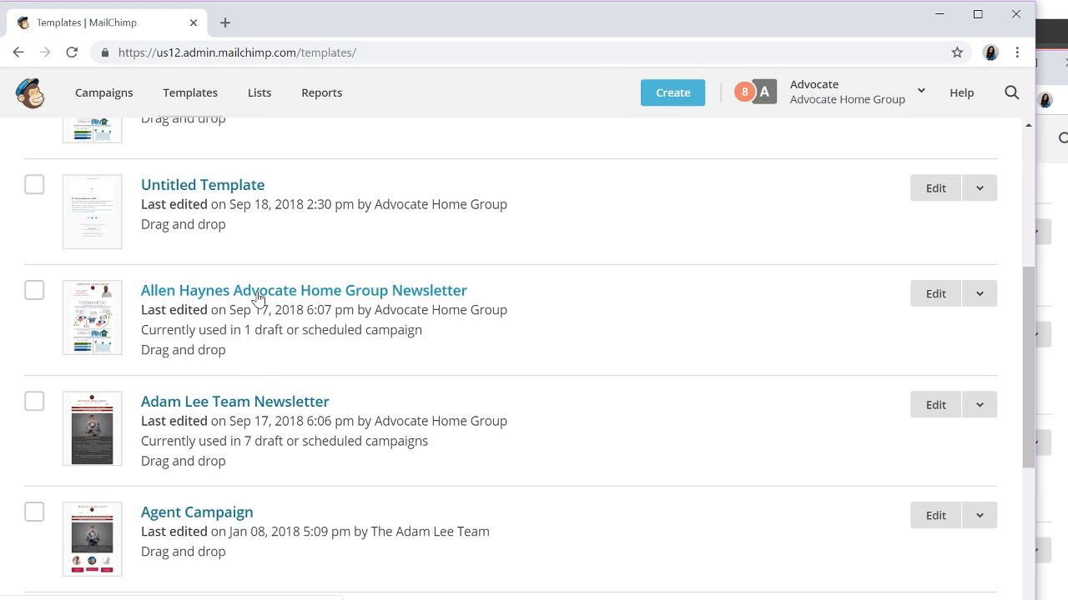
- Open the Advocate Home Group Newsletter template and review its infographic and September 2018 update text
{"action": "left_click", "coordinate": [258, 294]}
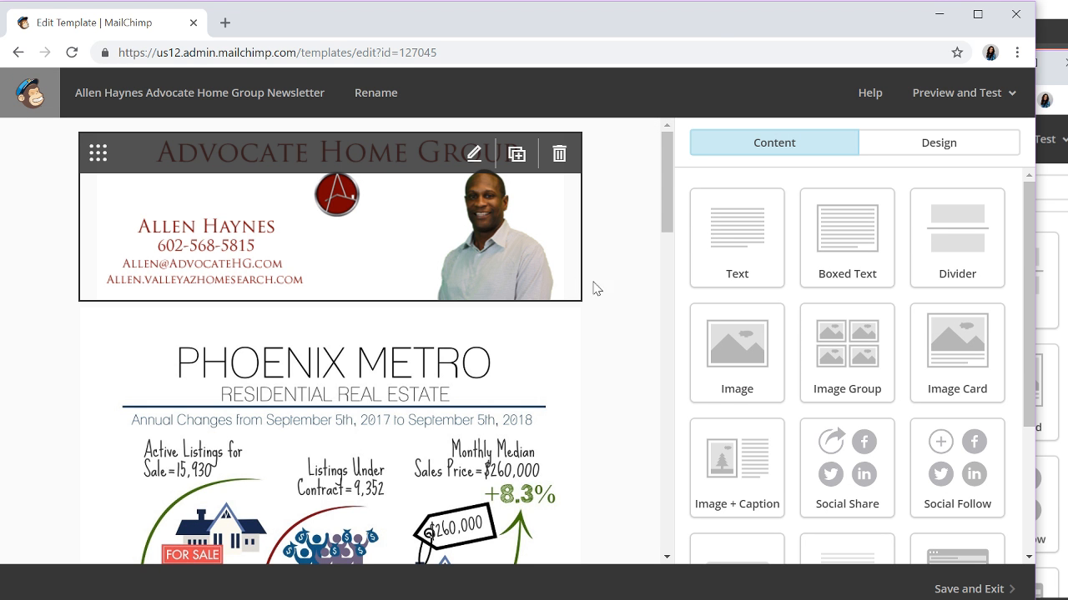
{"action": "scroll", "coordinate": [584, 413], "scroll_direction": "down", "scroll_amount": 3}
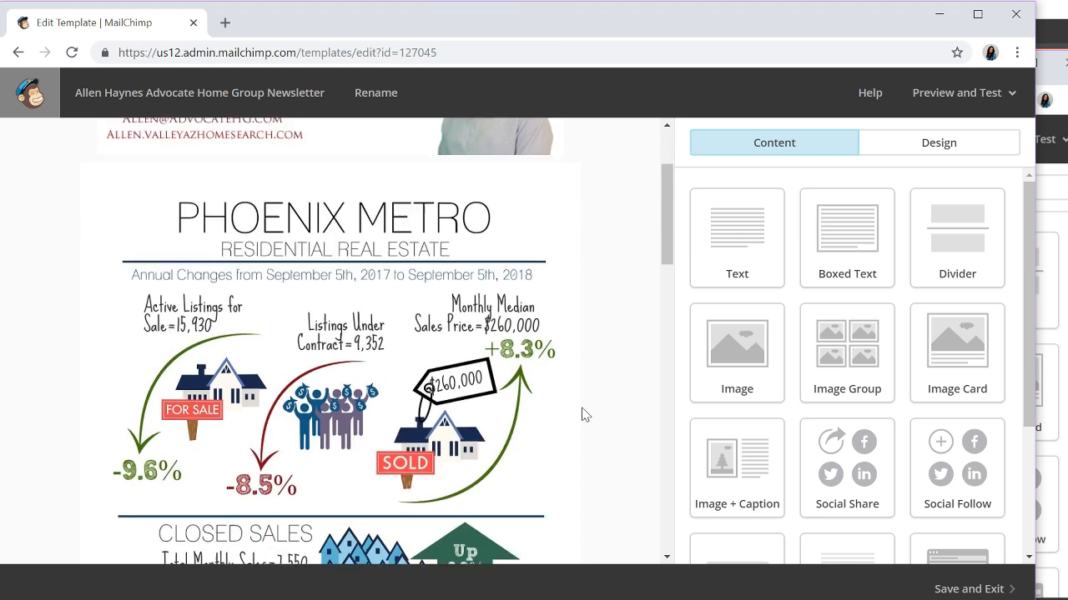
{"action": "scroll", "coordinate": [584, 409], "scroll_direction": "up", "scroll_amount": 1}
{"action": "scroll", "coordinate": [586, 397], "scroll_direction": "up", "scroll_amount": 2}
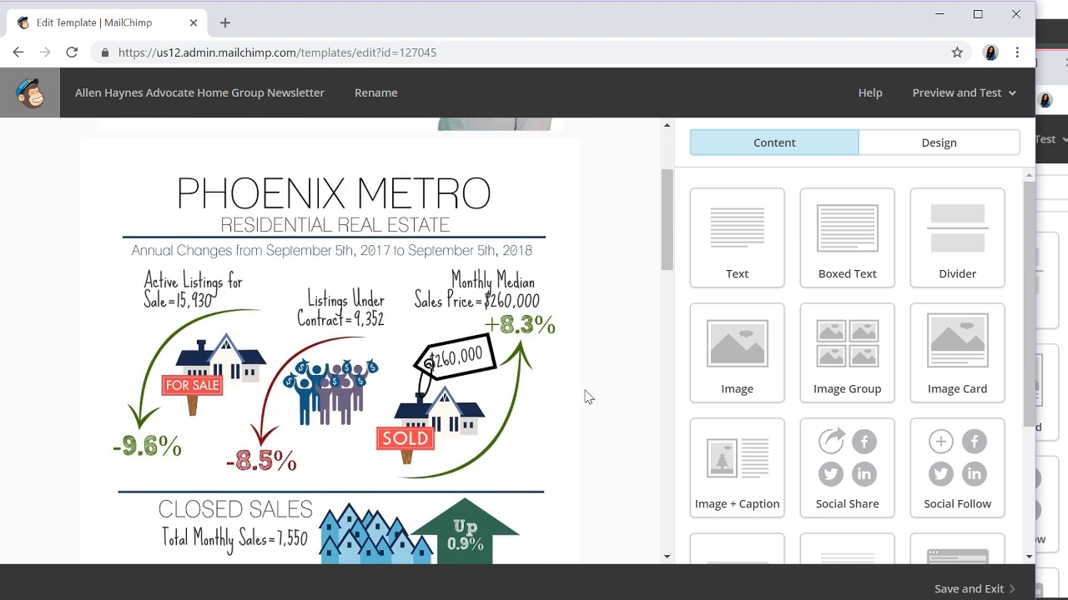
{"action": "scroll", "coordinate": [610, 358], "scroll_direction": "down", "scroll_amount": 9}
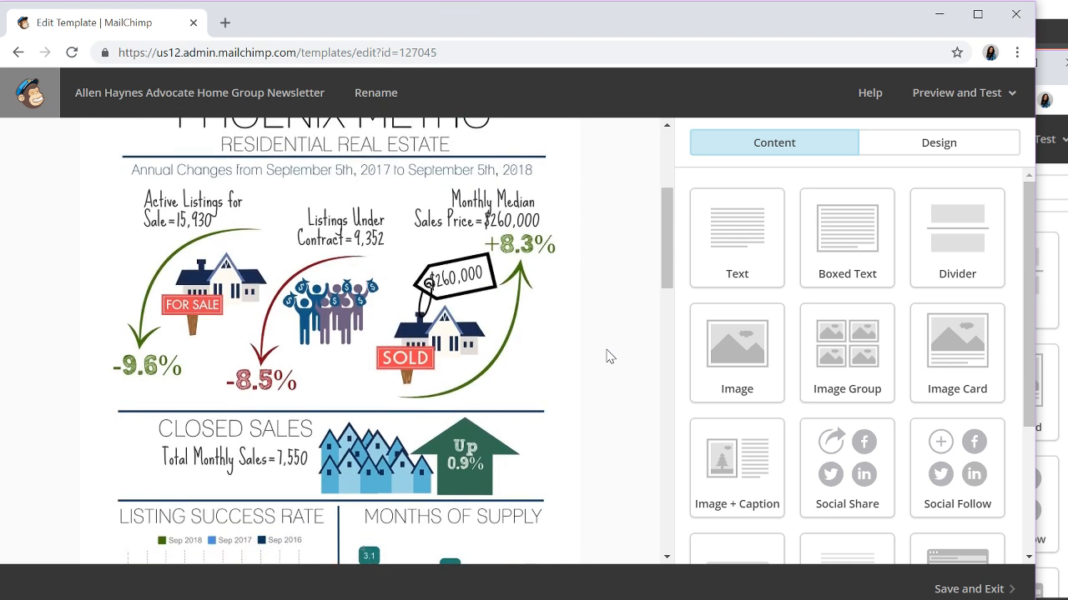
{"action": "scroll", "coordinate": [609, 352], "scroll_direction": "down", "scroll_amount": 3}
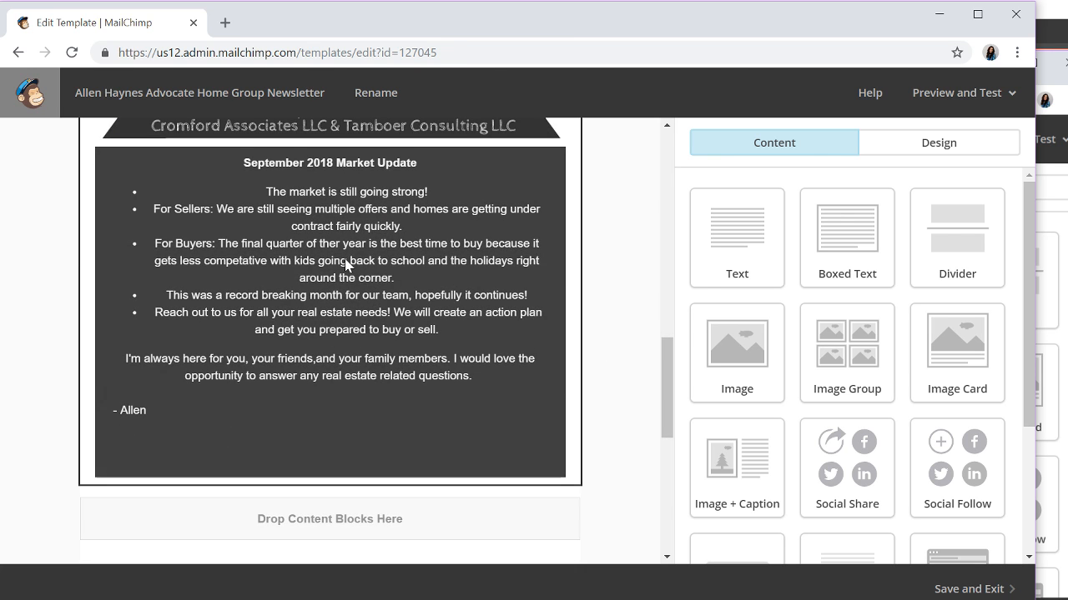
{"action": "scroll", "coordinate": [367, 266], "scroll_direction": "up", "scroll_amount": 5}
{"action": "scroll", "coordinate": [355, 255], "scroll_direction": "up", "scroll_amount": 1}
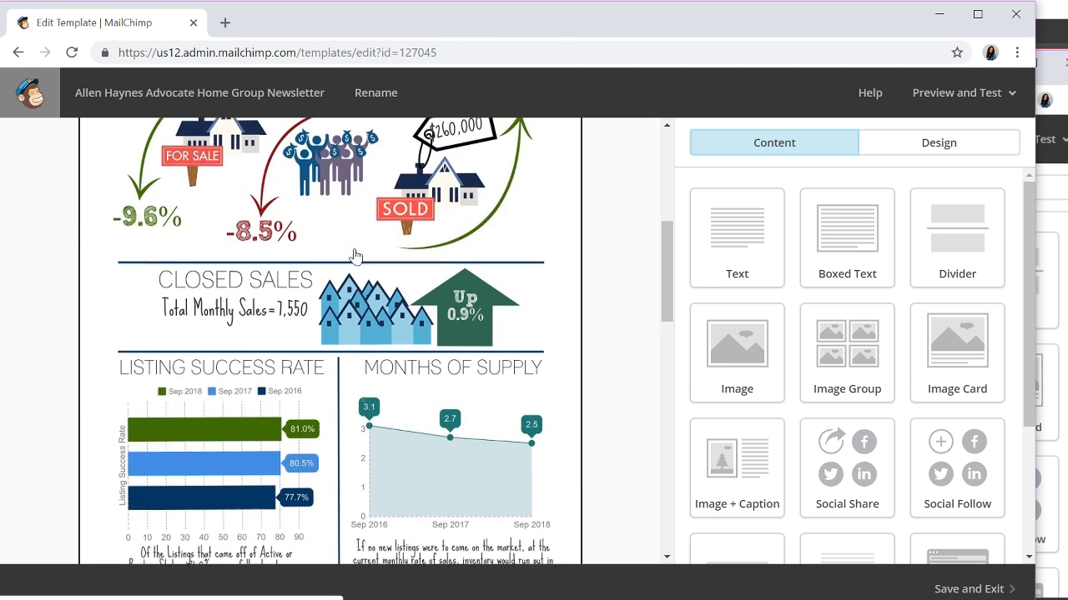
{"action": "scroll", "coordinate": [355, 256], "scroll_direction": "up", "scroll_amount": 3}
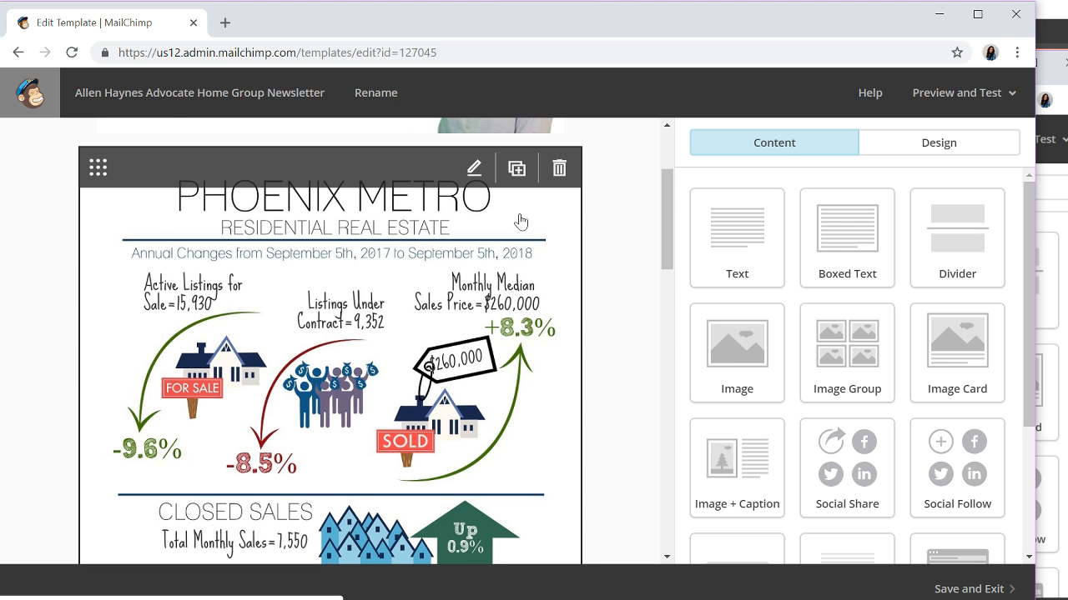
{"action": "scroll", "coordinate": [613, 238], "scroll_direction": "up", "scroll_amount": 2}
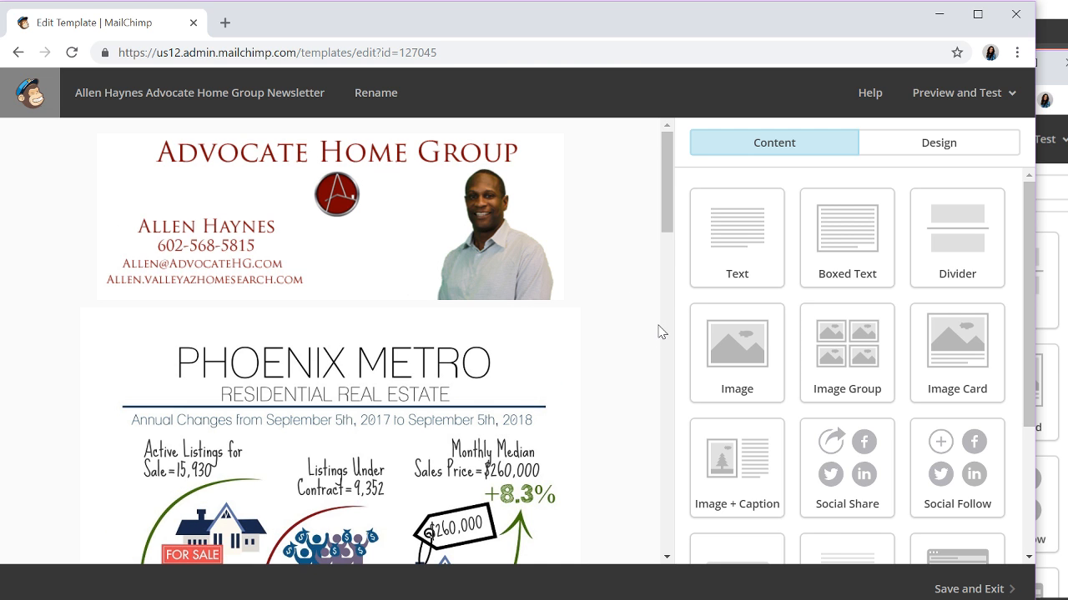
{"action": "scroll", "coordinate": [659, 330], "scroll_direction": "down", "scroll_amount": 1}
{"action": "scroll", "coordinate": [640, 332], "scroll_direction": "down", "scroll_amount": 1}
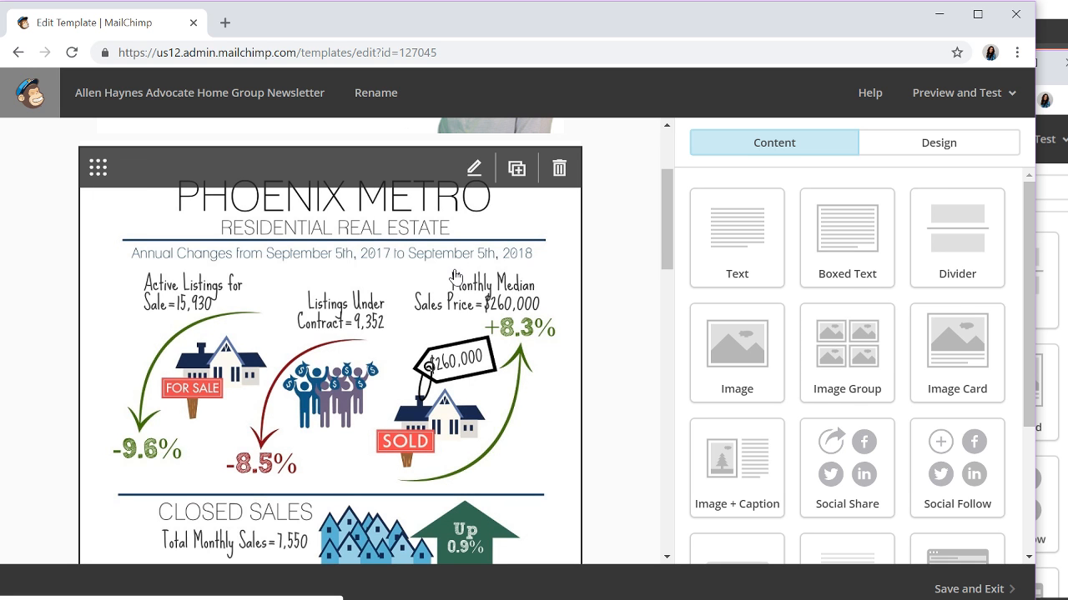
- Bring up the Content Manager to replace the Phoenix Metro infographic image
{"action": "left_click", "coordinate": [455, 275]}
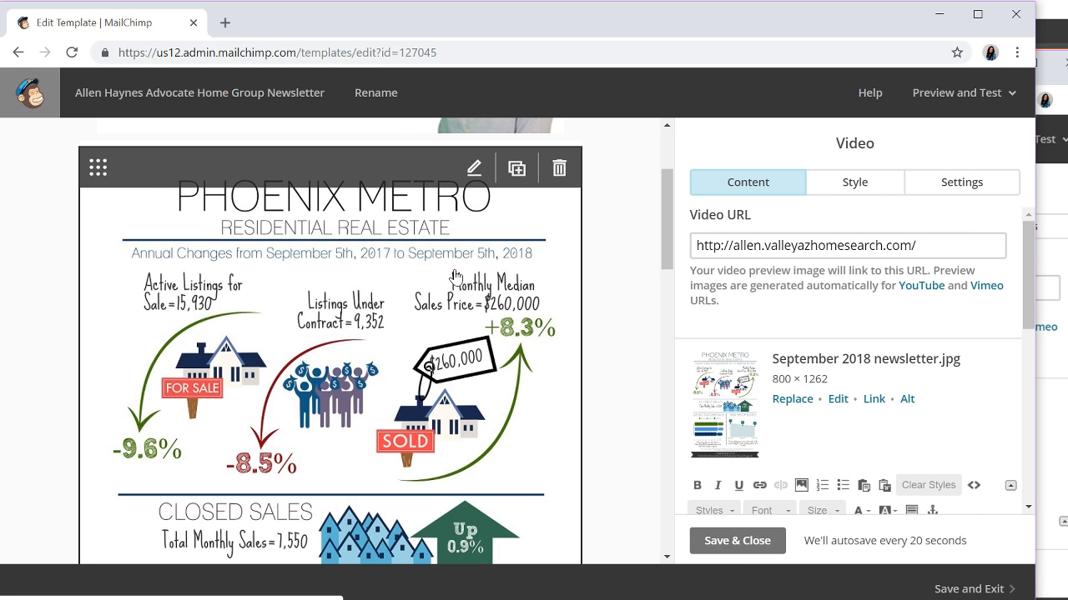
{"action": "left_click", "coordinate": [800, 402]}
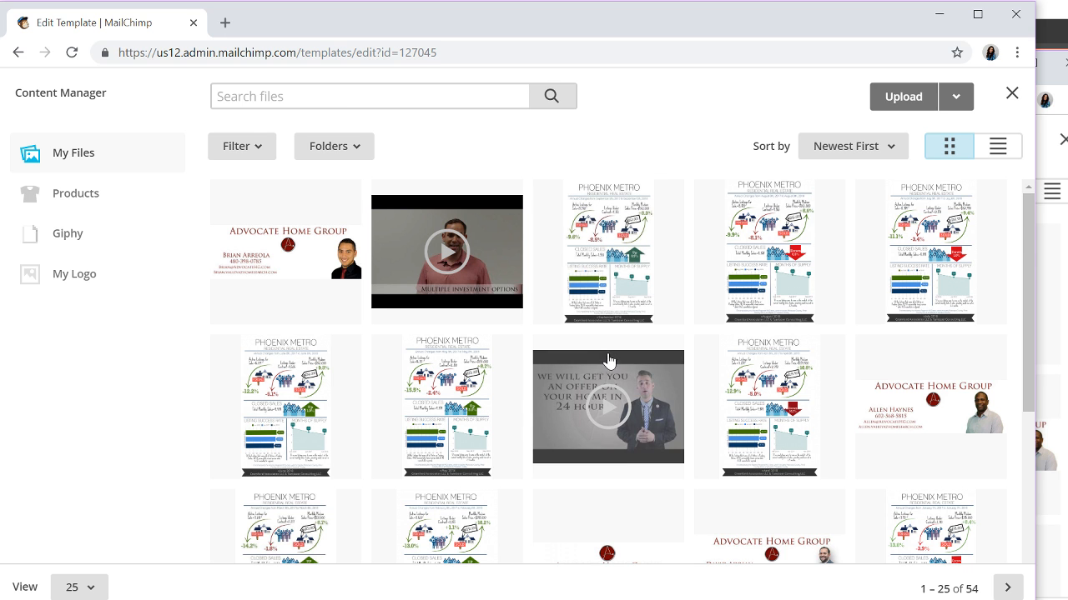
- Upload September 2018 newsletter.jpg from Downloads as the infographic block's new image
{"action": "left_click", "coordinate": [482, 599]}
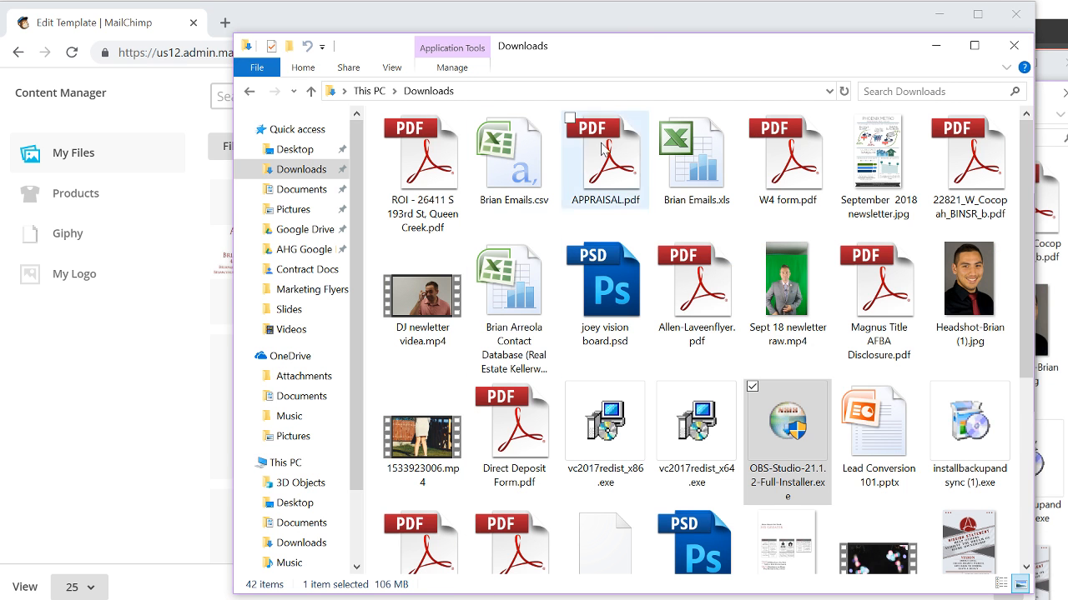
{"action": "left_click", "coordinate": [886, 158]}
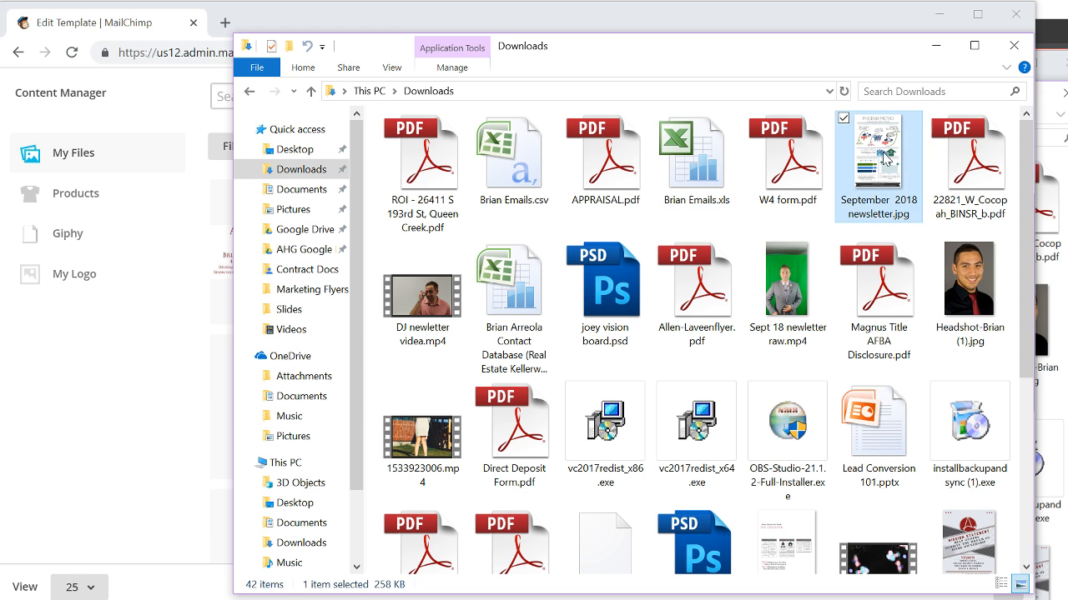
{"action": "double_click", "coordinate": [886, 159]}
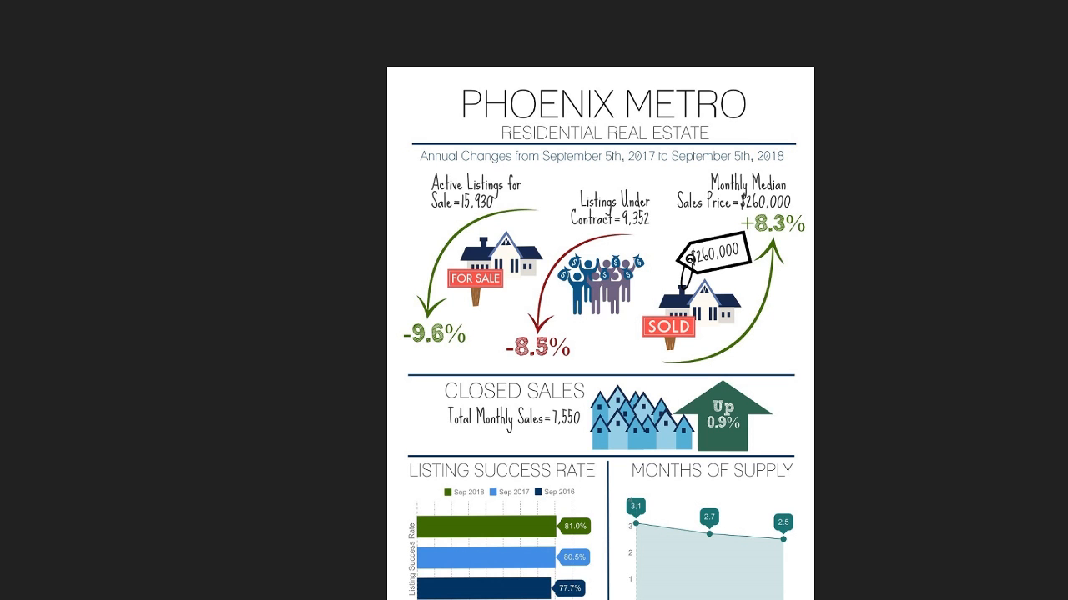
{"action": "left_click", "coordinate": [1061, 13]}
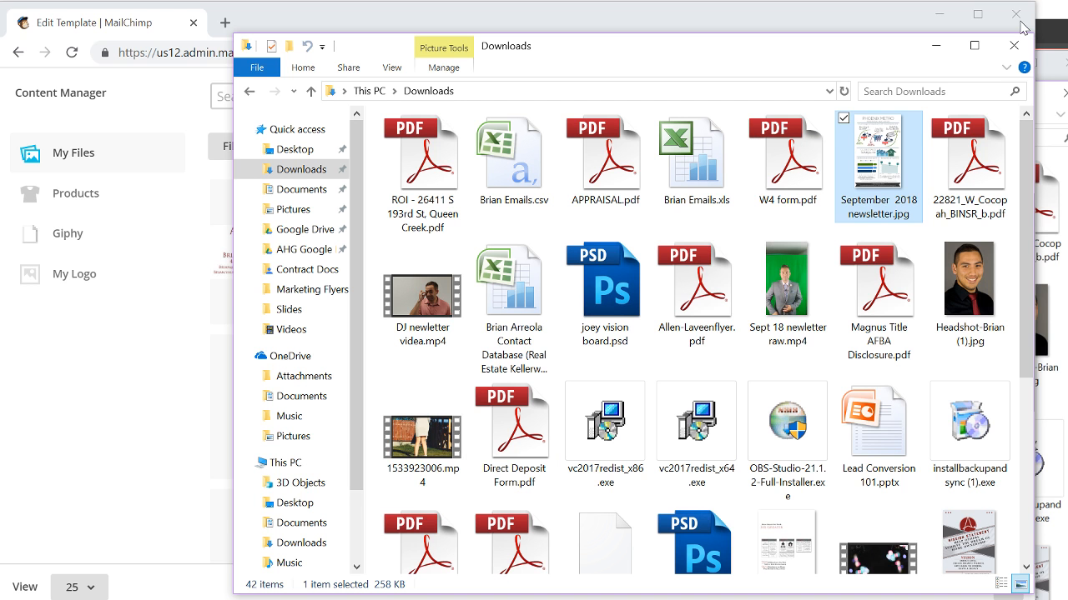
{"action": "left_click_drag", "start_coordinate": [871, 54], "coordinate": [611, 99]}
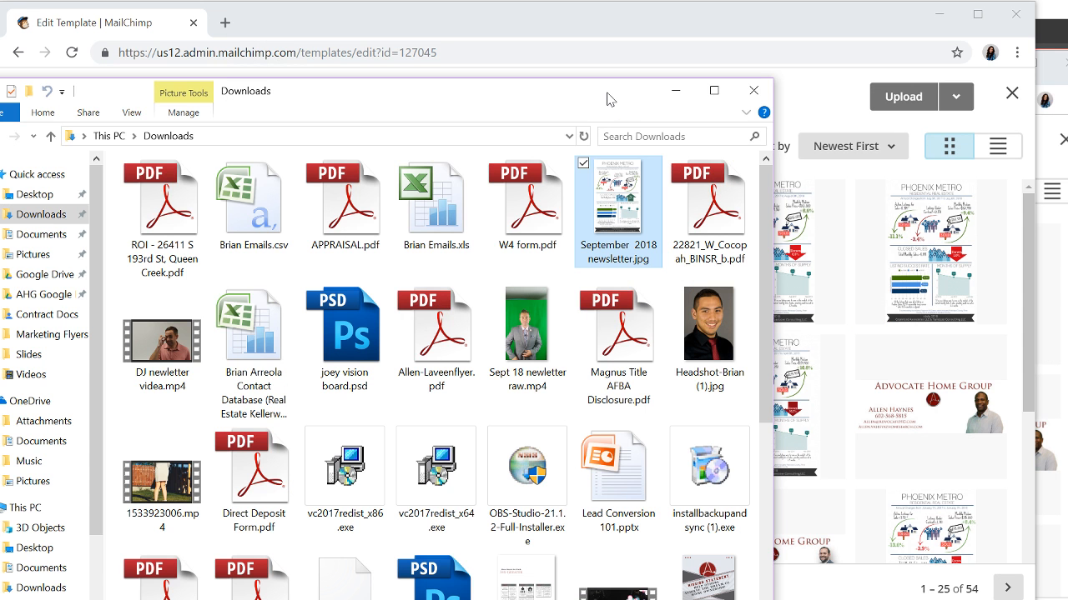
{"action": "left_click_drag", "start_coordinate": [618, 200], "coordinate": [887, 338]}
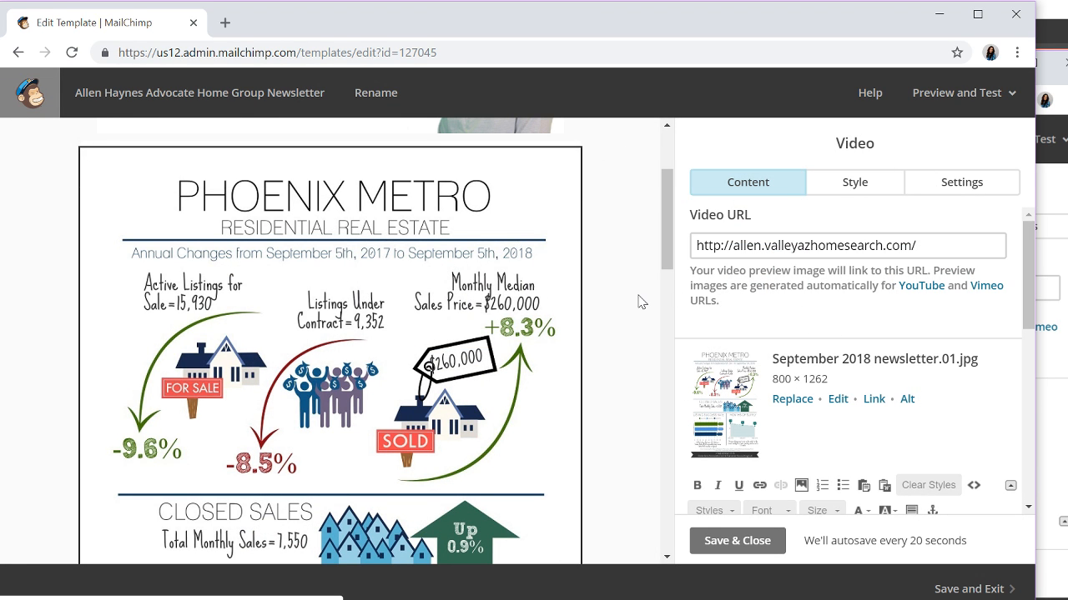
- Review the newsletter with its new infographic, then return to the MailChimp dashboard
{"action": "scroll", "coordinate": [638, 302], "scroll_direction": "down", "scroll_amount": 4}
{"action": "scroll", "coordinate": [638, 302], "scroll_direction": "down", "scroll_amount": 5}
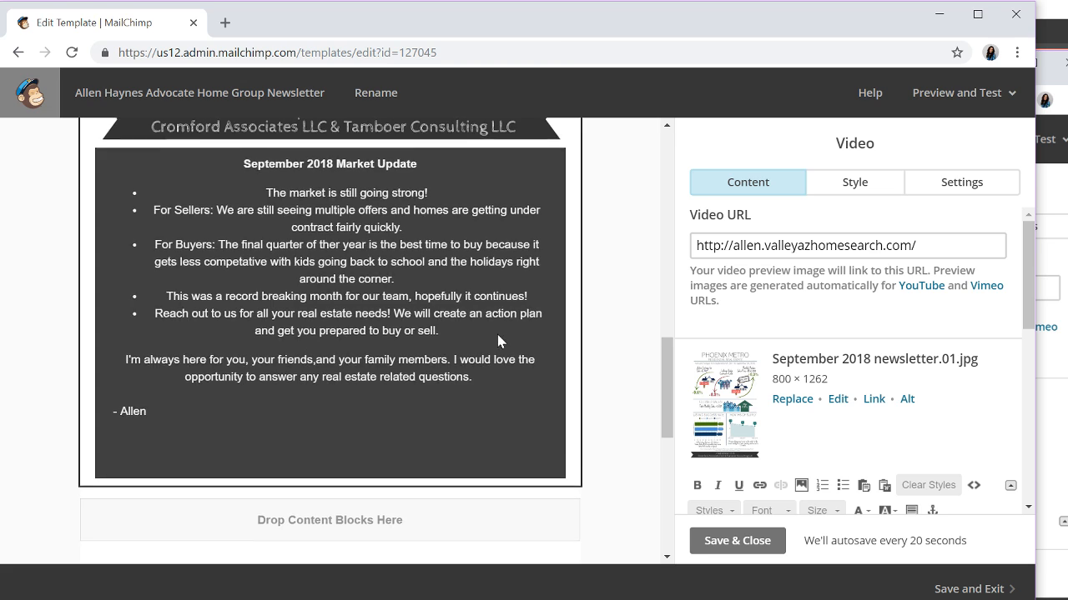
{"action": "scroll", "coordinate": [500, 341], "scroll_direction": "up", "scroll_amount": 5}
{"action": "scroll", "coordinate": [555, 260], "scroll_direction": "up", "scroll_amount": 5}
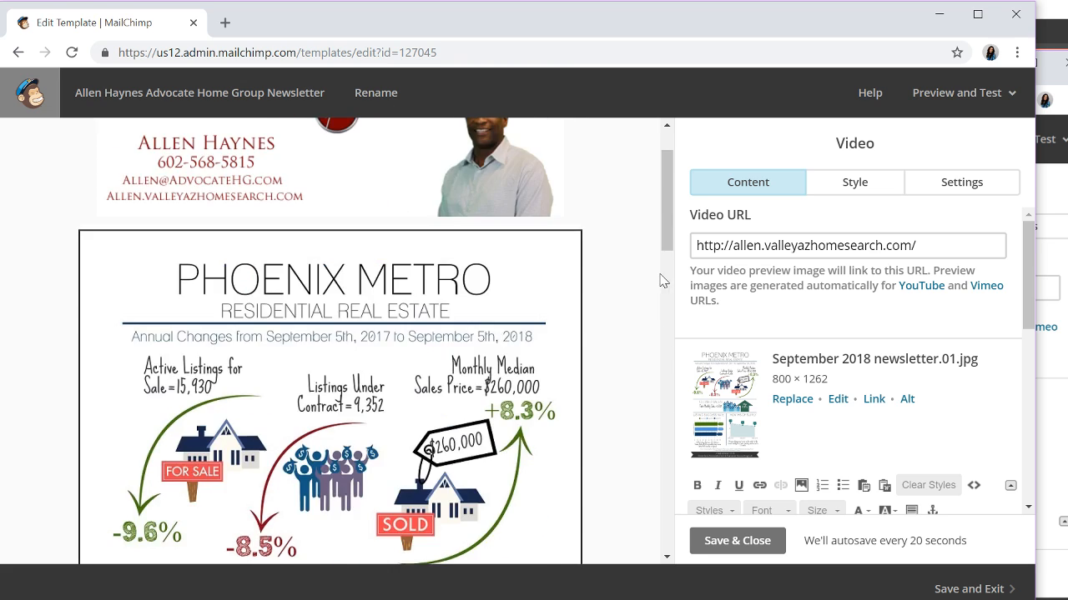
{"action": "scroll", "coordinate": [621, 263], "scroll_direction": "down", "scroll_amount": 2}
{"action": "scroll", "coordinate": [619, 262], "scroll_direction": "up", "scroll_amount": 2}
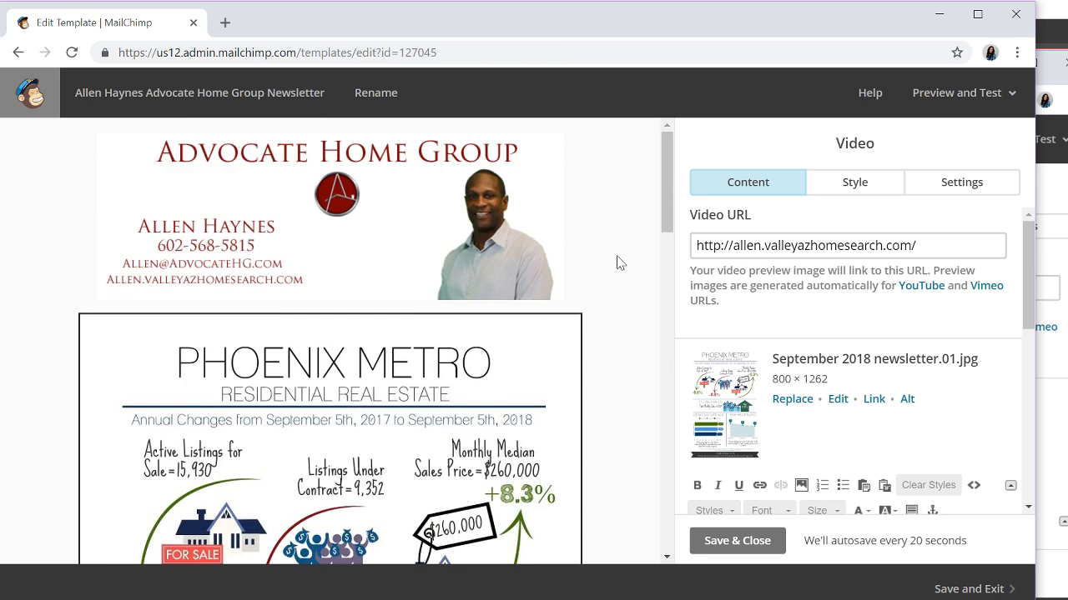
{"action": "scroll", "coordinate": [617, 259], "scroll_direction": "down", "scroll_amount": 8}
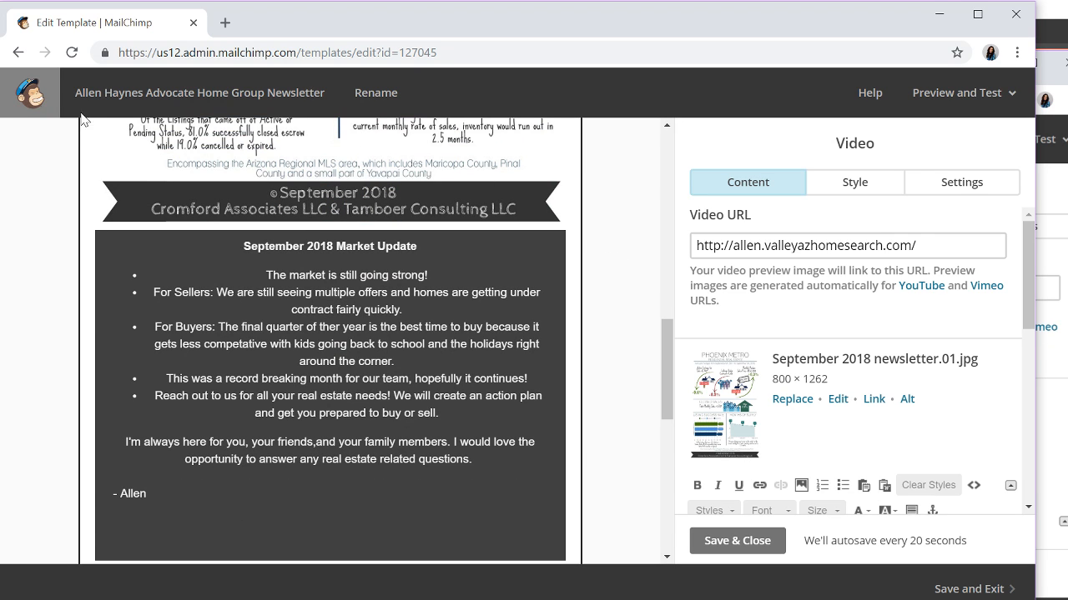
{"action": "scroll", "coordinate": [152, 131], "scroll_direction": "up", "scroll_amount": 8}
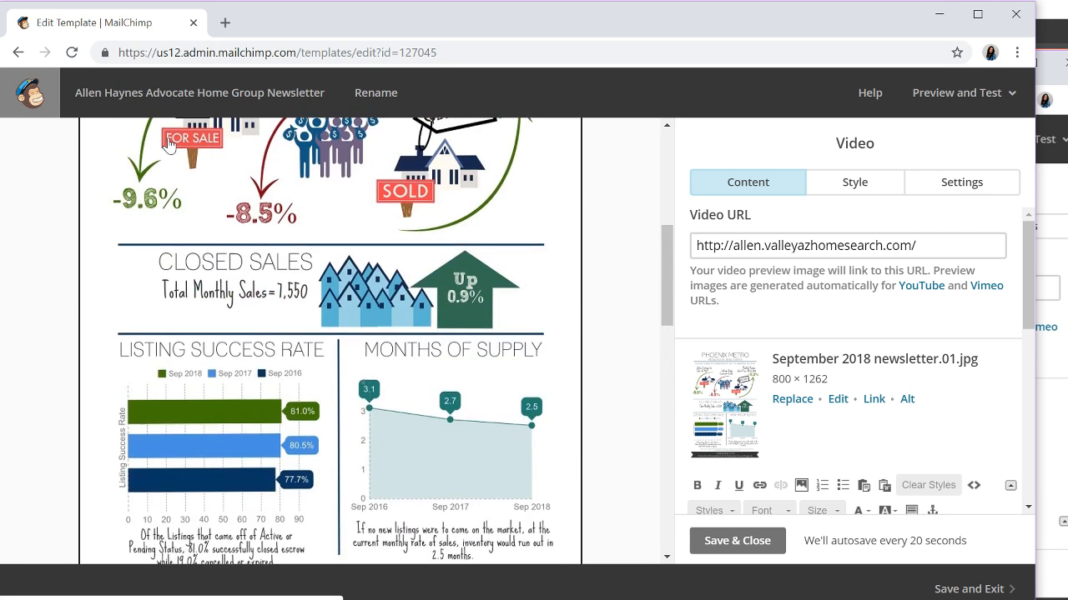
{"action": "left_click", "coordinate": [45, 102]}
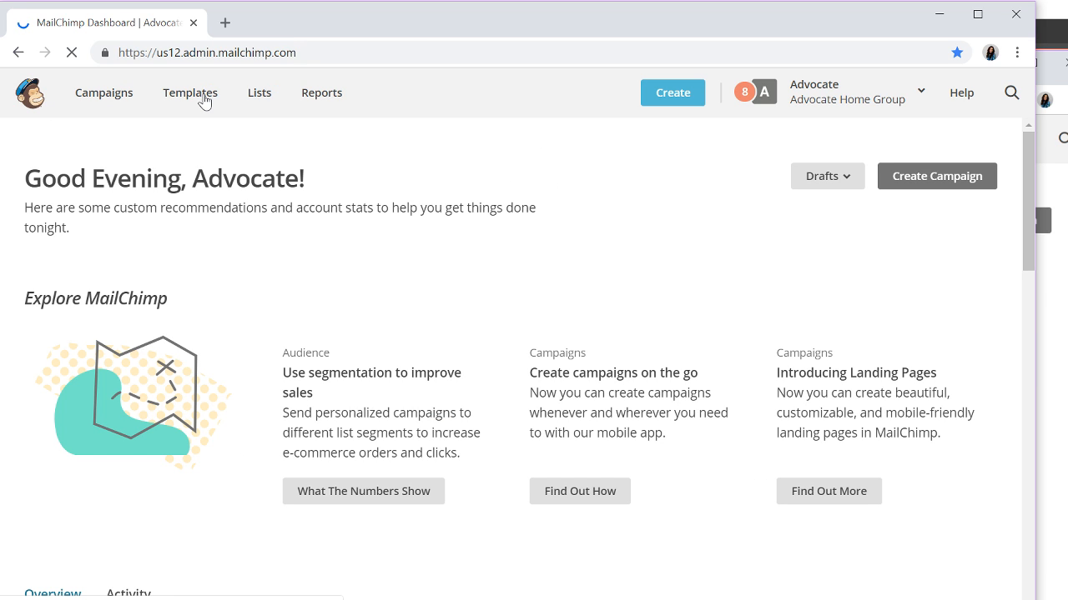
- Open the other team's newsletter template past the draft-campaign warning and review its canvas
{"action": "left_click", "coordinate": [203, 98]}
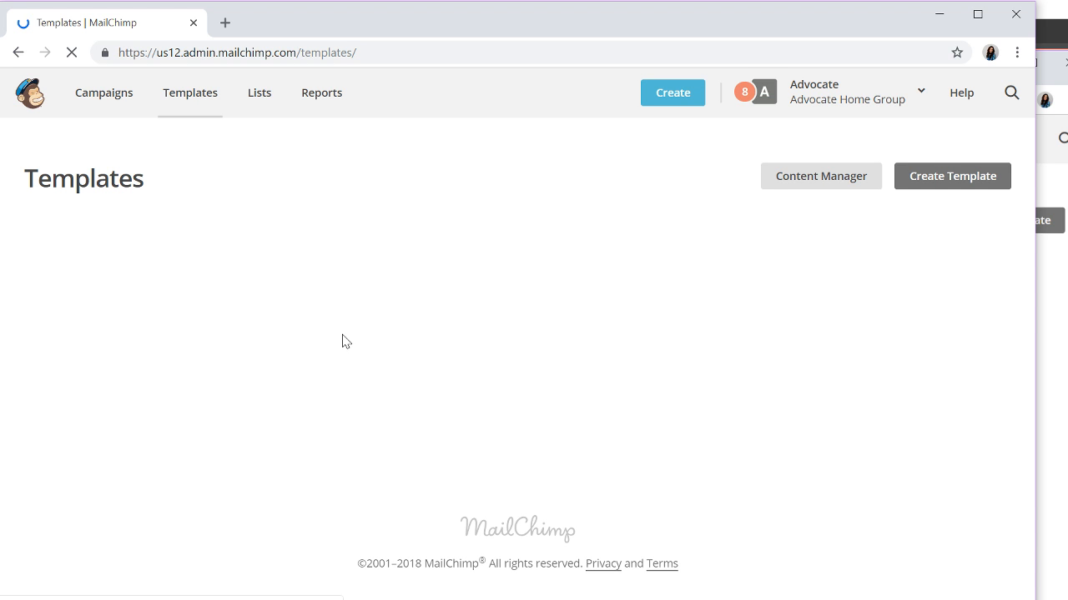
{"action": "scroll", "coordinate": [217, 382], "scroll_direction": "down", "scroll_amount": 1}
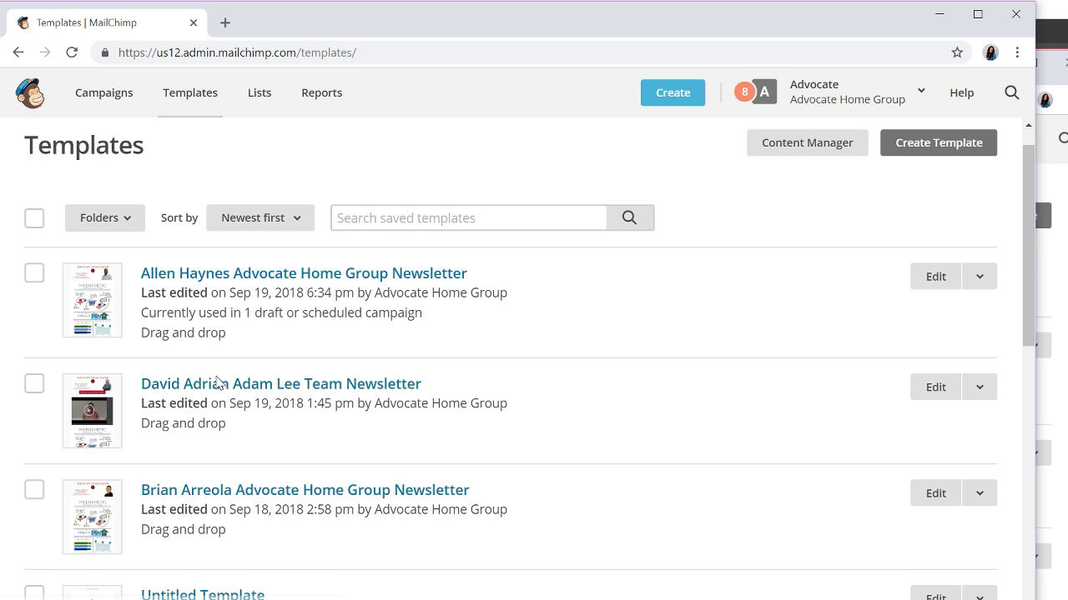
{"action": "scroll", "coordinate": [217, 382], "scroll_direction": "down", "scroll_amount": 5}
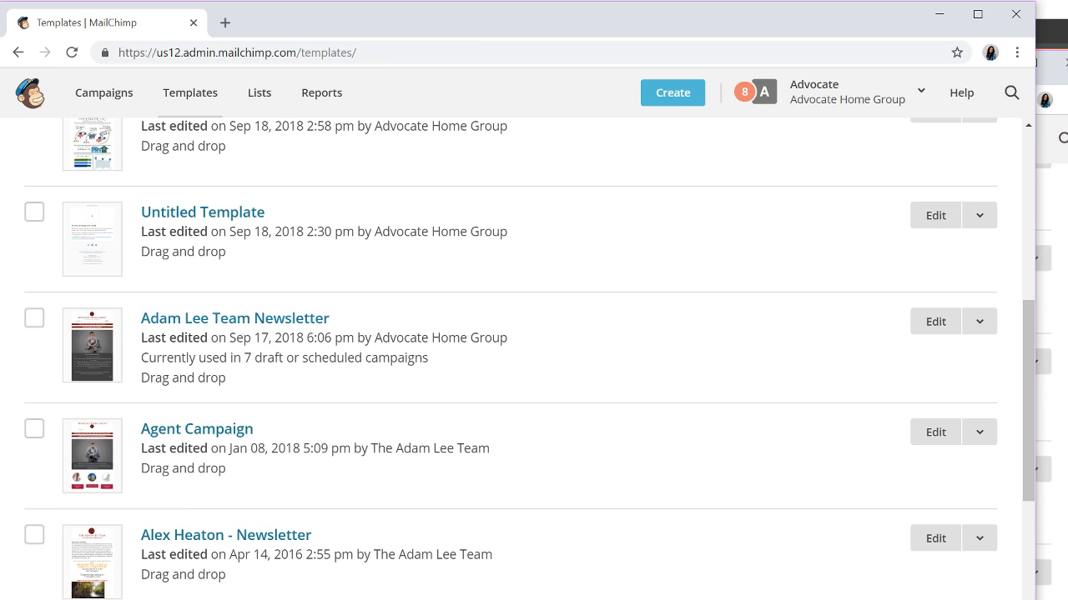
{"action": "left_click", "coordinate": [246, 321]}
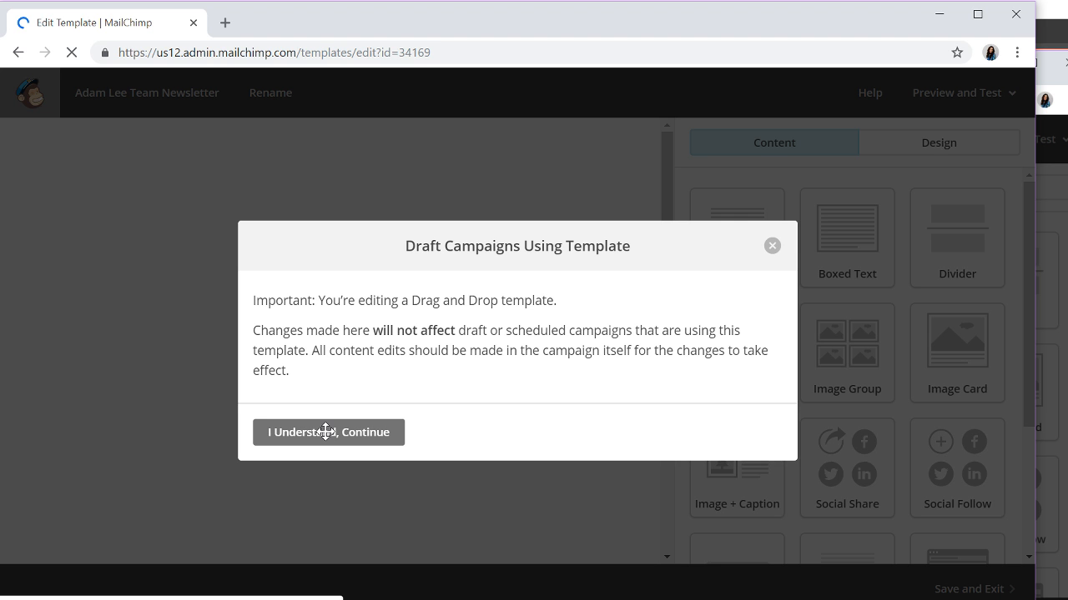
{"action": "left_click", "coordinate": [325, 431]}
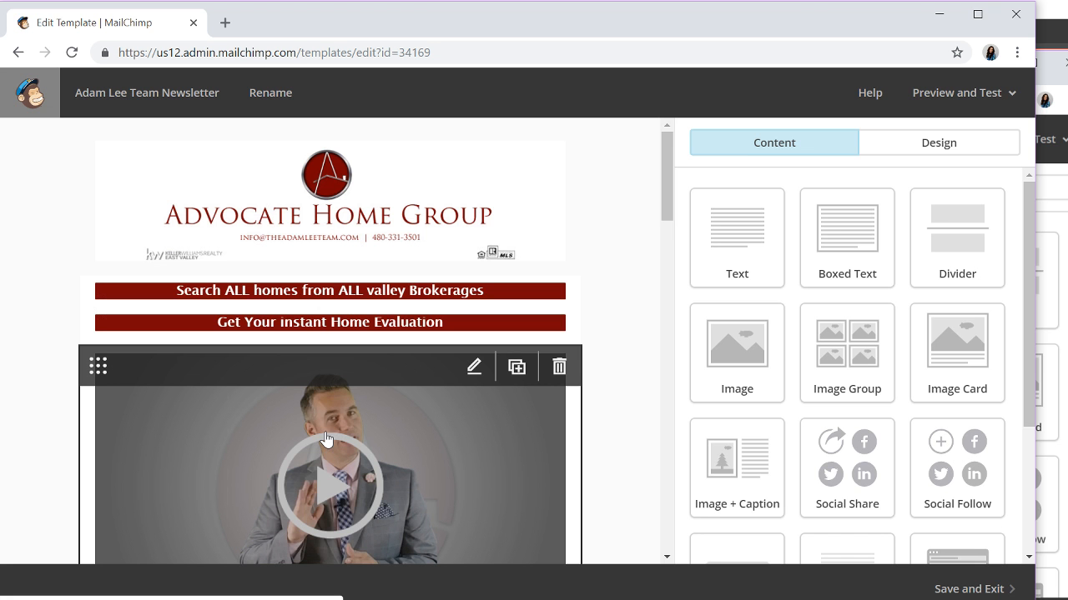
{"action": "scroll", "coordinate": [325, 439], "scroll_direction": "down", "scroll_amount": 3}
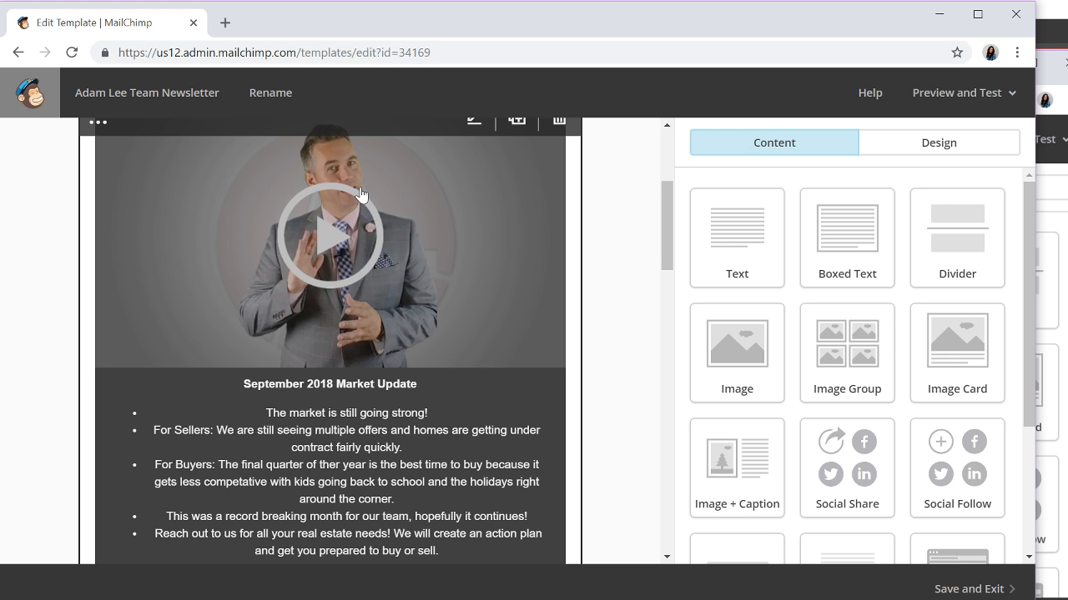
{"action": "scroll", "coordinate": [581, 287], "scroll_direction": "up", "scroll_amount": 3}
{"action": "scroll", "coordinate": [581, 287], "scroll_direction": "down", "scroll_amount": 5}
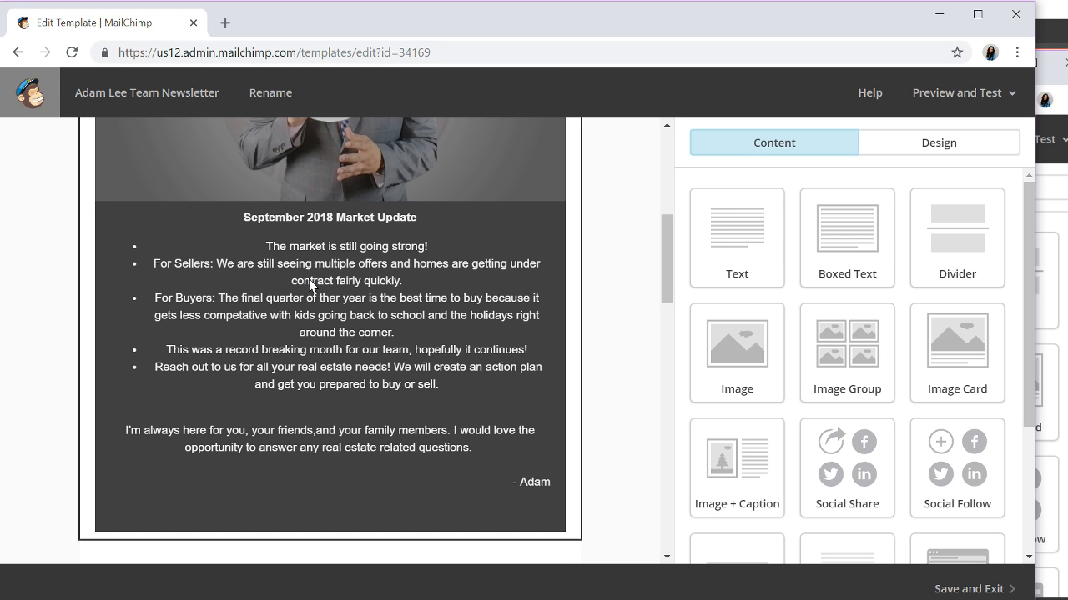
{"action": "scroll", "coordinate": [321, 250], "scroll_direction": "up", "scroll_amount": 2}
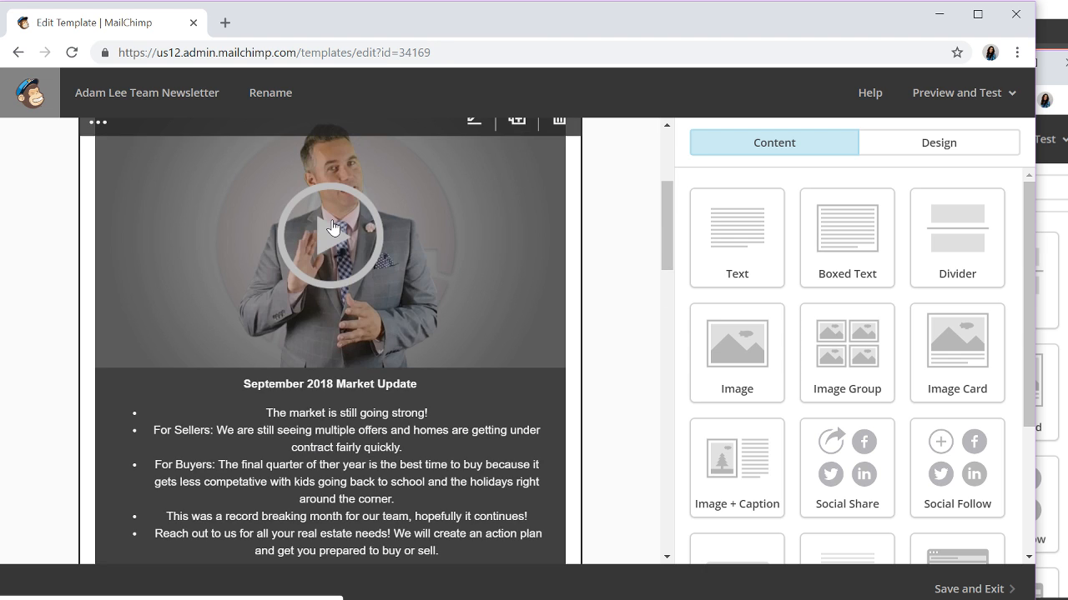
- Open the video block's settings and select its video link address
{"action": "left_click", "coordinate": [415, 260]}
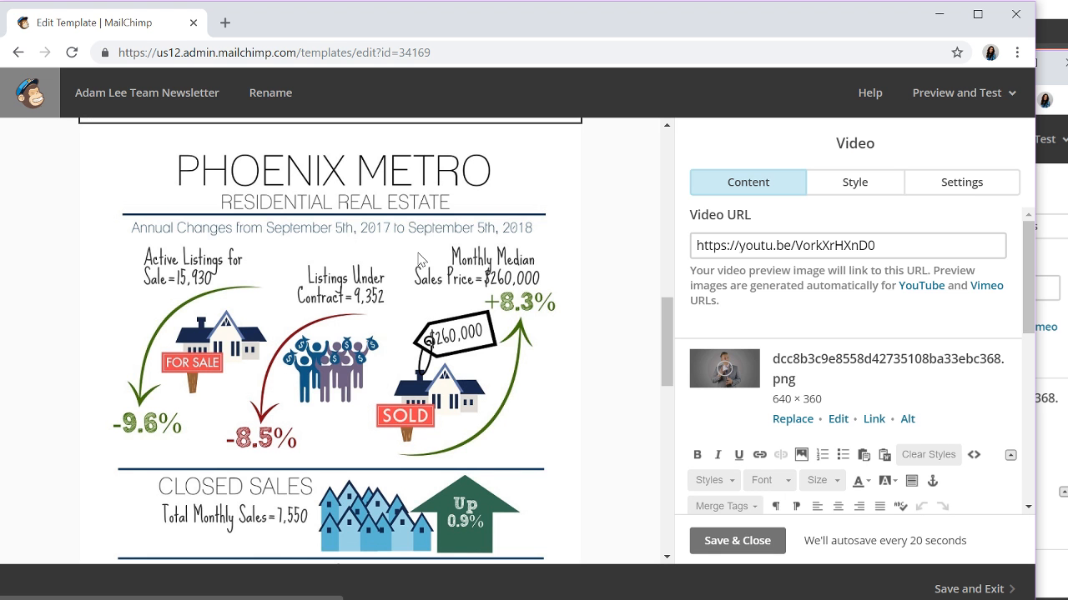
{"action": "scroll", "coordinate": [419, 260], "scroll_direction": "up", "scroll_amount": 5}
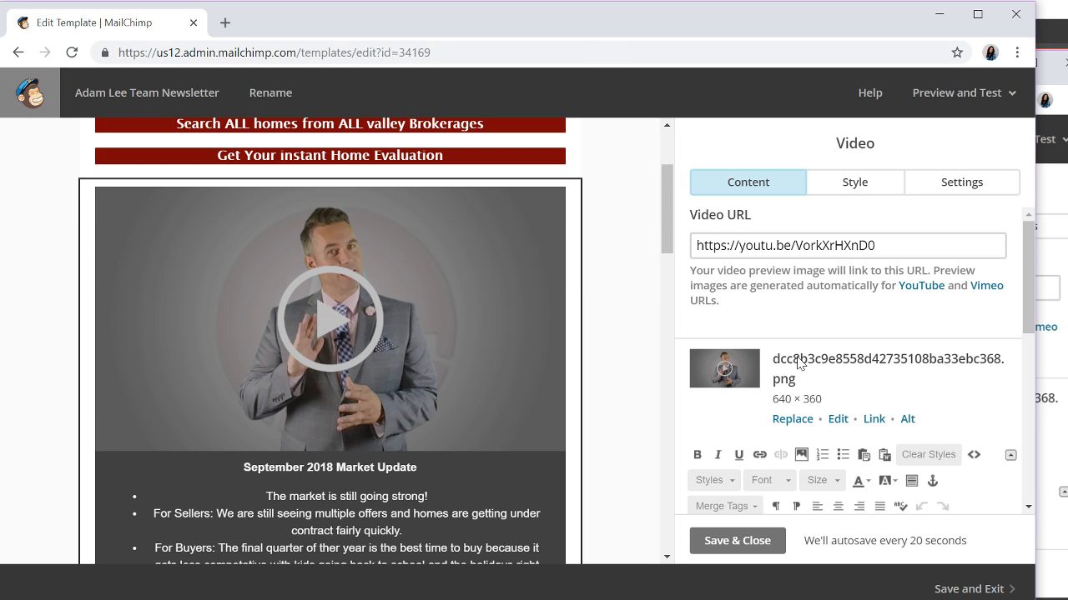
{"action": "left_click_drag", "start_coordinate": [876, 246], "coordinate": [684, 244]}
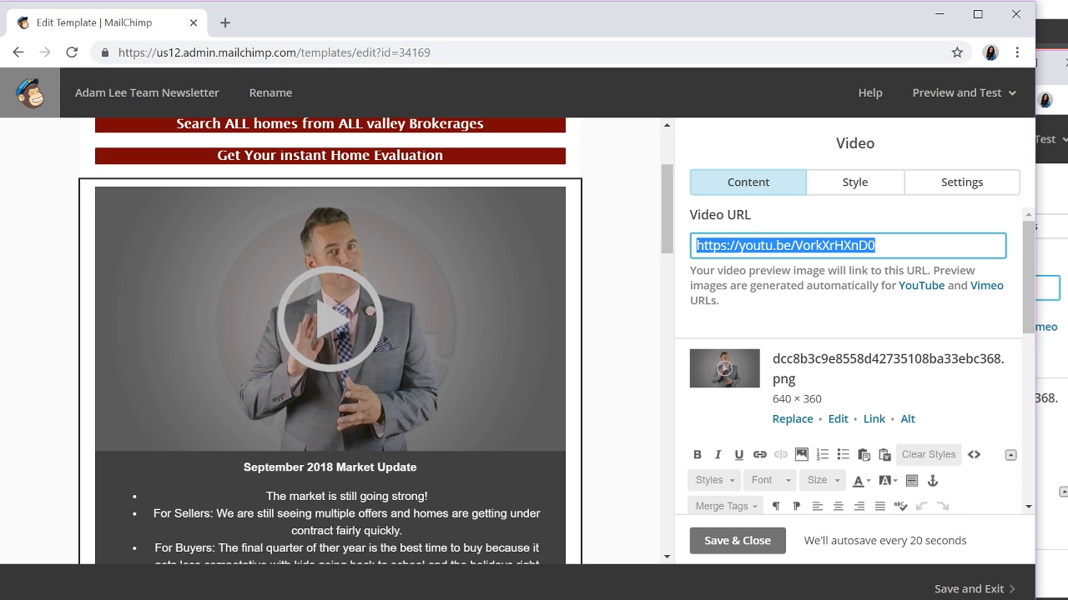
- Open the September 2018 Market Update text for editing and scroll through it
{"action": "scroll", "coordinate": [847, 375], "scroll_direction": "down", "scroll_amount": 3}
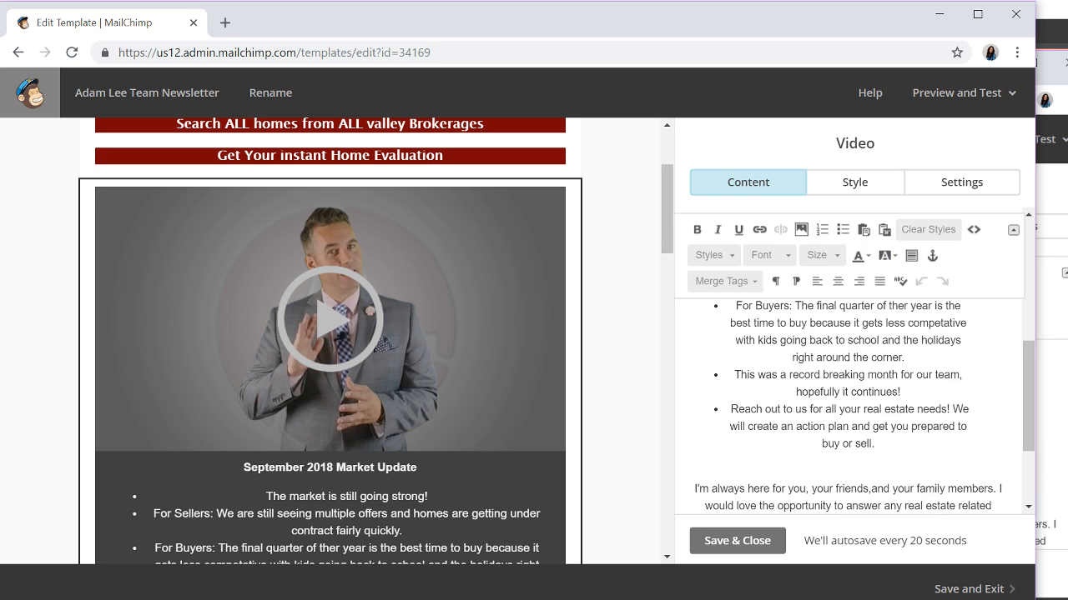
{"action": "left_click", "coordinate": [816, 354]}
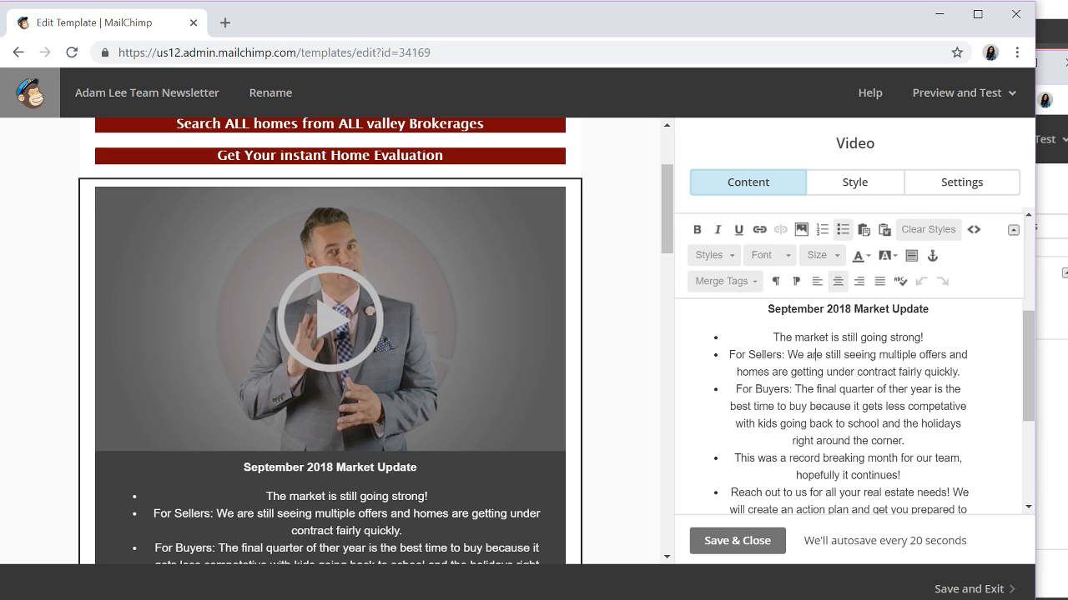
{"action": "scroll", "coordinate": [410, 375], "scroll_direction": "down", "scroll_amount": 3}
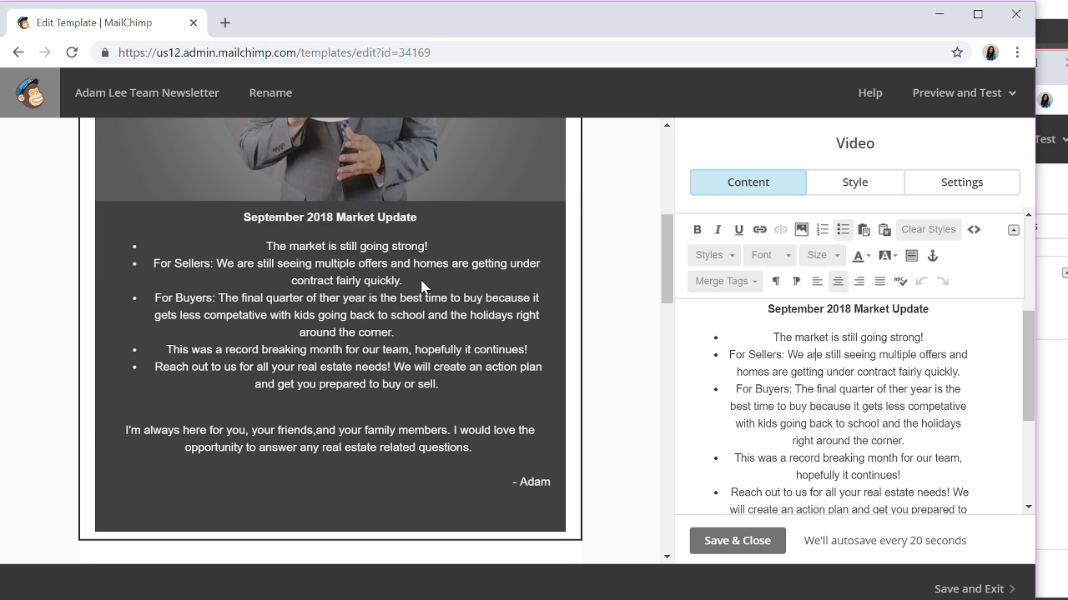
{"action": "scroll", "coordinate": [830, 359], "scroll_direction": "down", "scroll_amount": 1}
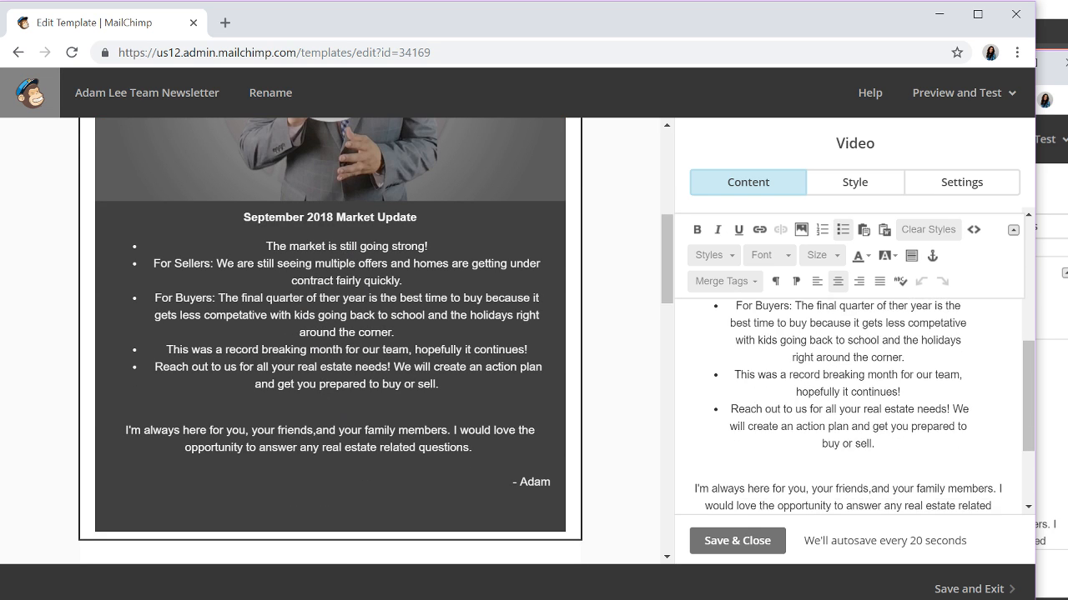
{"action": "scroll", "coordinate": [830, 358], "scroll_direction": "up", "scroll_amount": 1}
{"action": "scroll", "coordinate": [849, 409], "scroll_direction": "up", "scroll_amount": 1}
{"action": "scroll", "coordinate": [849, 409], "scroll_direction": "down", "scroll_amount": 1}
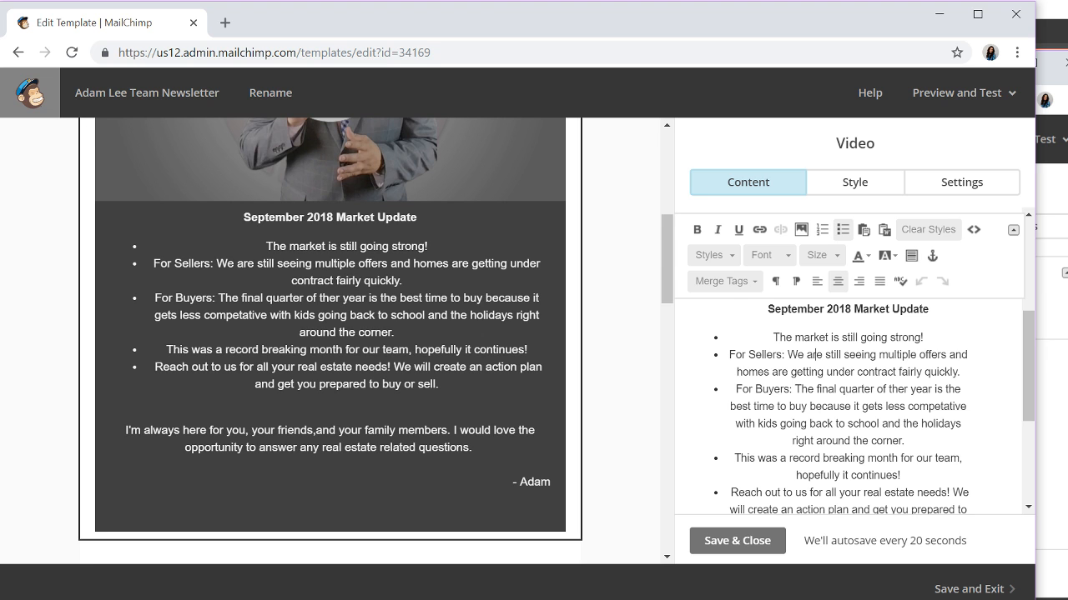
{"action": "scroll", "coordinate": [817, 346], "scroll_direction": "up", "scroll_amount": 1}
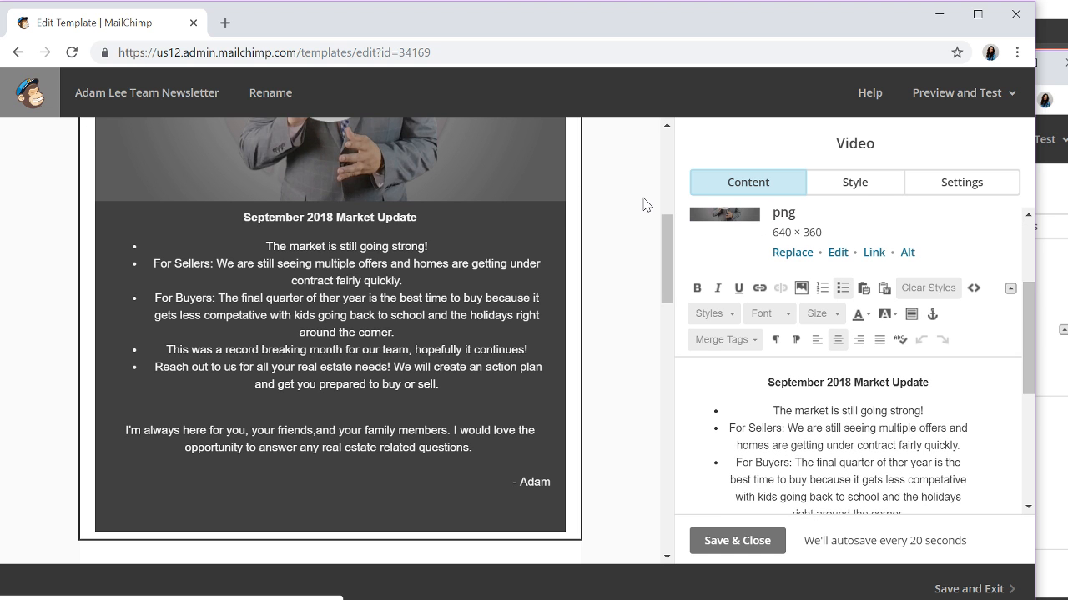
{"action": "scroll", "coordinate": [815, 344], "scroll_direction": "down", "scroll_amount": 1}
{"action": "scroll", "coordinate": [849, 400], "scroll_direction": "down", "scroll_amount": 2}
{"action": "scroll", "coordinate": [848, 400], "scroll_direction": "up", "scroll_amount": 3}
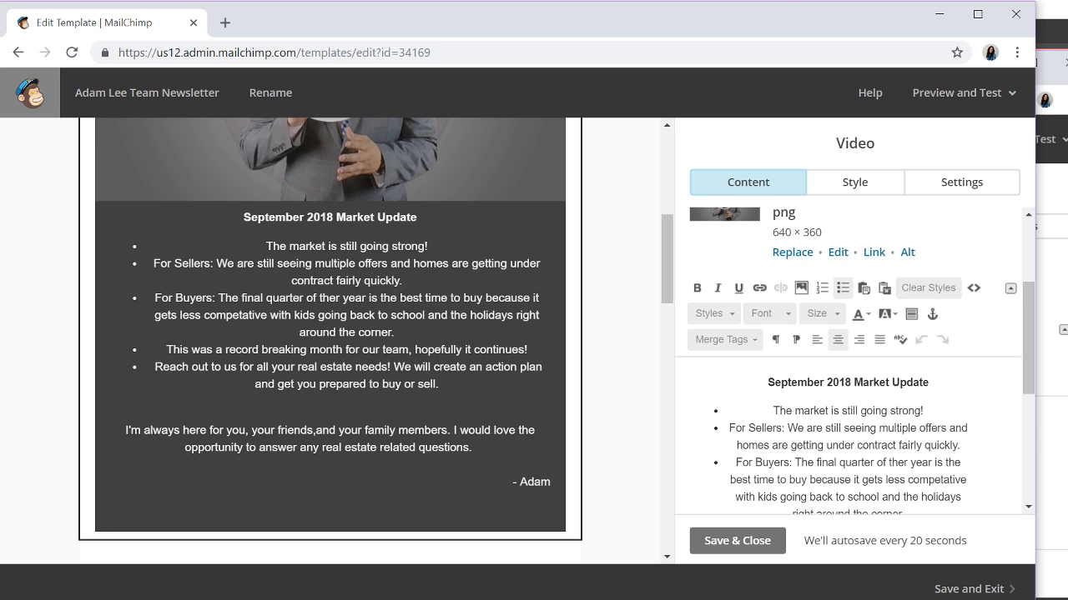
{"action": "scroll", "coordinate": [848, 400], "scroll_direction": "down", "scroll_amount": 1}
{"action": "scroll", "coordinate": [817, 354], "scroll_direction": "down", "scroll_amount": 2}
{"action": "scroll", "coordinate": [848, 407], "scroll_direction": "up", "scroll_amount": 2}
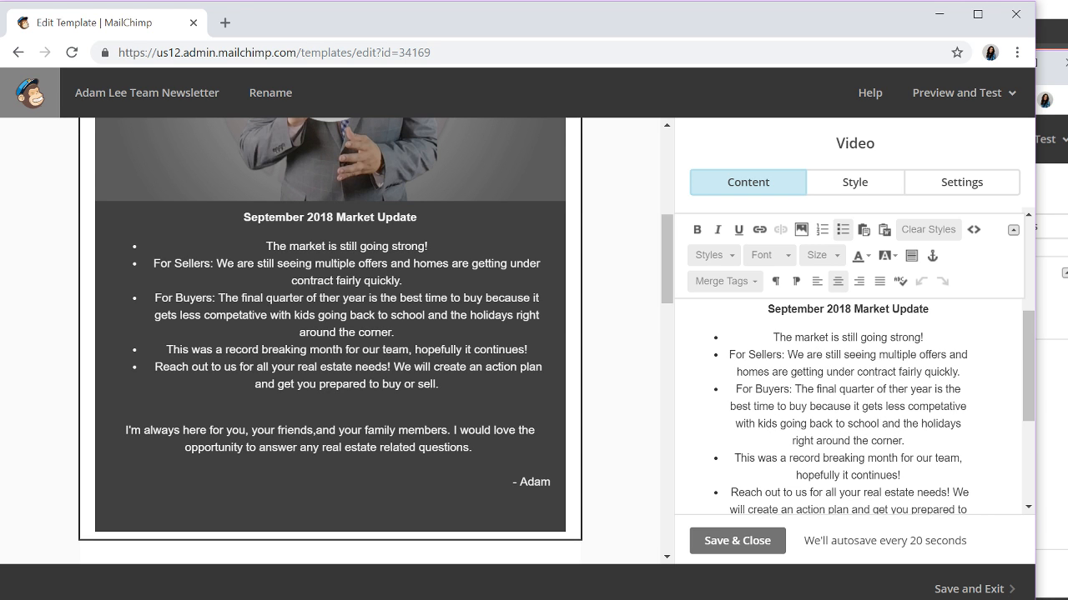
- Check the For Sellers, For Buyers and fourth-bullet phrases, then scroll back to the top
{"action": "left_click_drag", "start_coordinate": [729, 354], "coordinate": [782, 354]}
{"action": "left_click_drag", "start_coordinate": [735, 389], "coordinate": [788, 388]}
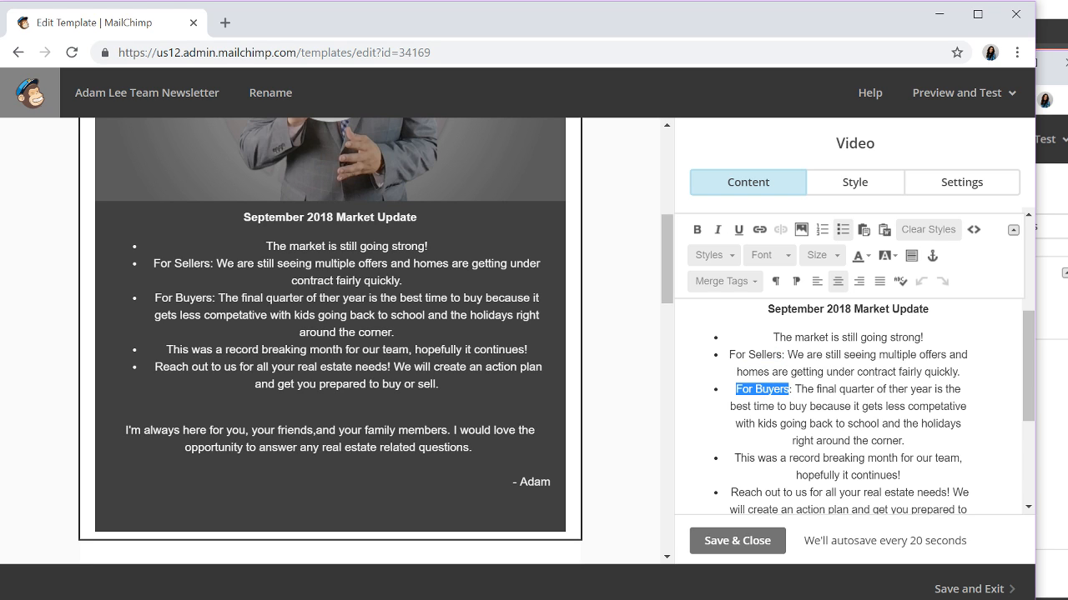
{"action": "left_click_drag", "start_coordinate": [740, 458], "coordinate": [900, 476]}
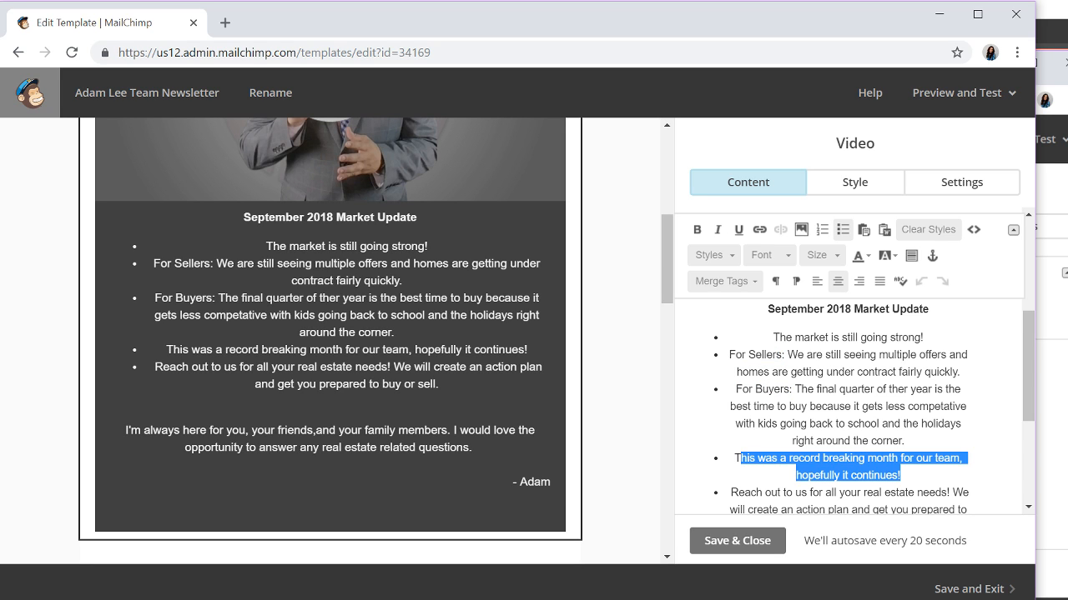
{"action": "left_click", "coordinate": [900, 475]}
{"action": "scroll", "coordinate": [900, 476], "scroll_direction": "down", "scroll_amount": 1}
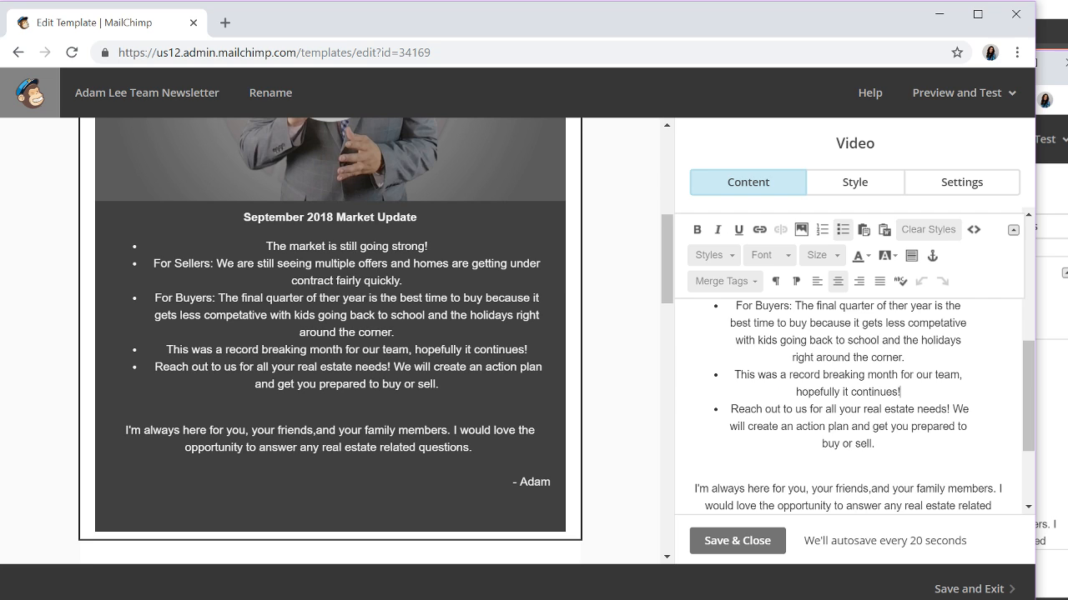
{"action": "left_click_drag", "start_coordinate": [796, 391], "coordinate": [900, 391]}
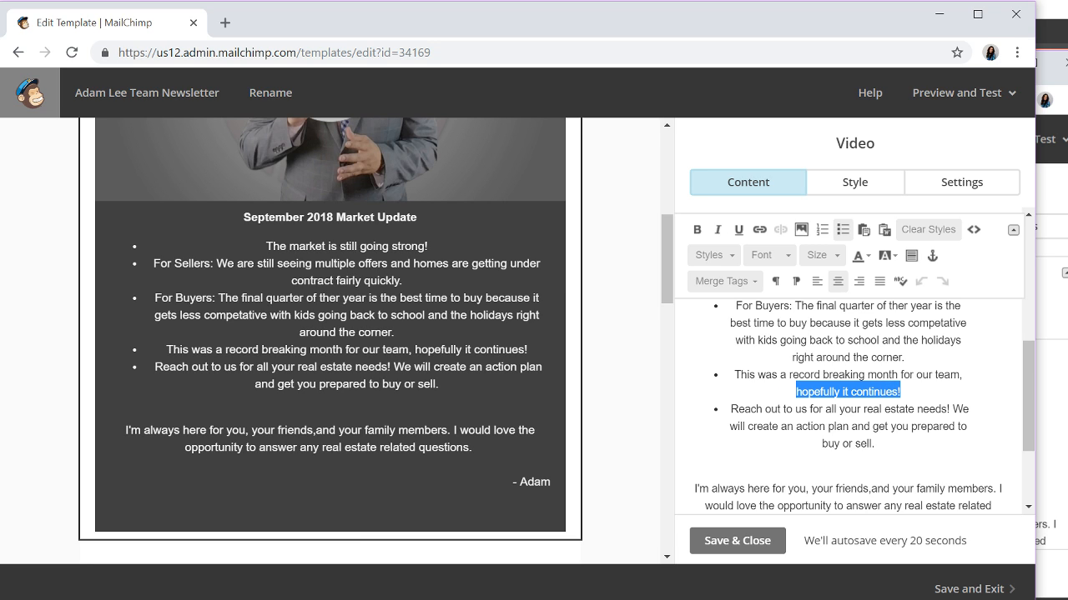
{"action": "left_click", "coordinate": [792, 408]}
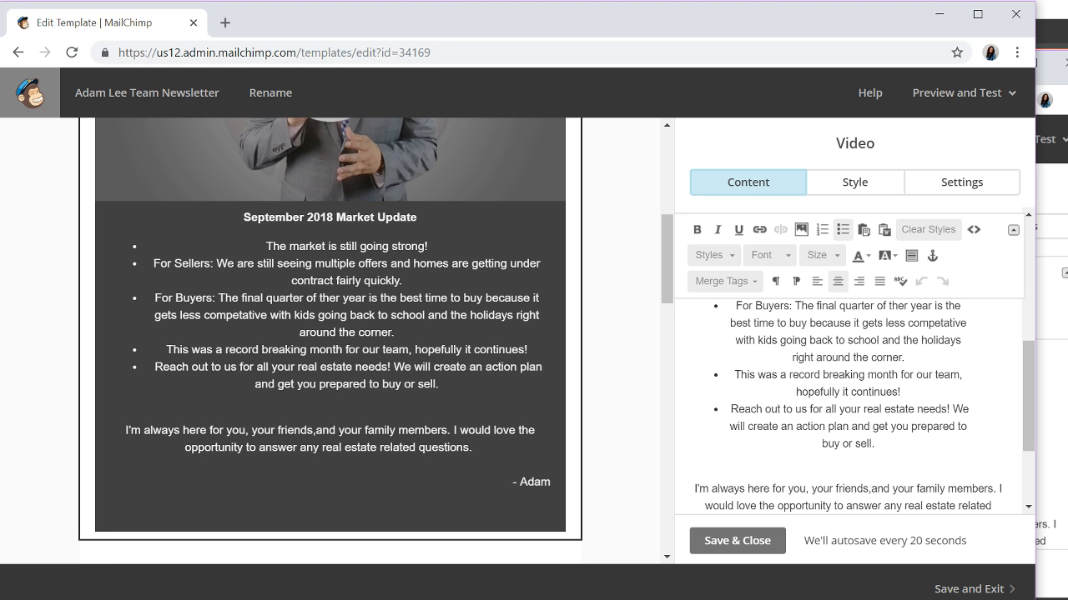
{"action": "scroll", "coordinate": [515, 353], "scroll_direction": "up", "scroll_amount": 5}
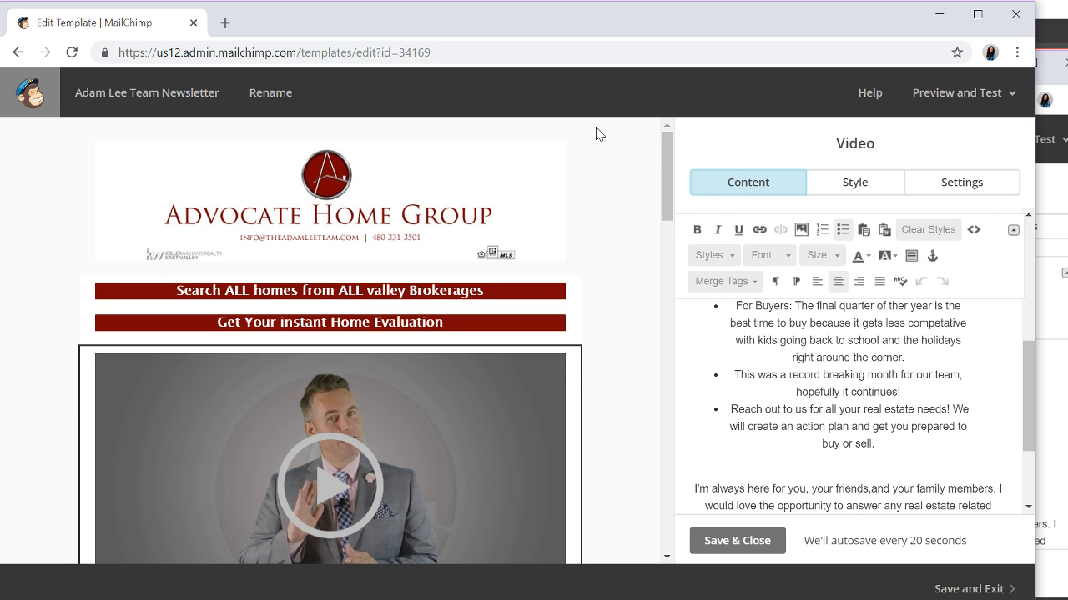
- Go back to Templates and open another agent's Advocate Home Group Newsletter template
{"action": "left_click", "coordinate": [17, 52]}
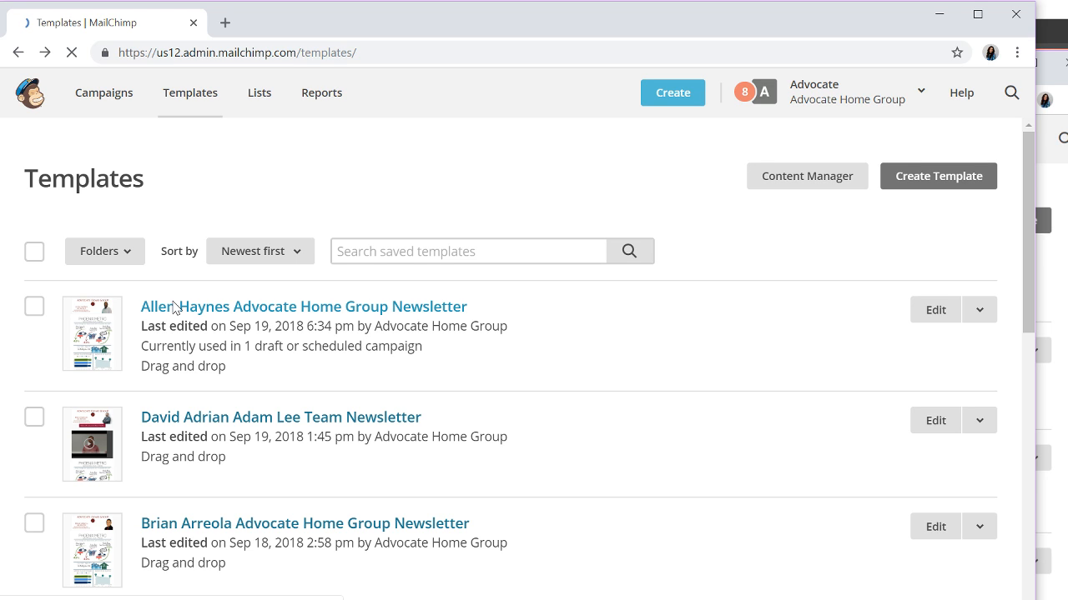
{"action": "left_click", "coordinate": [173, 307]}
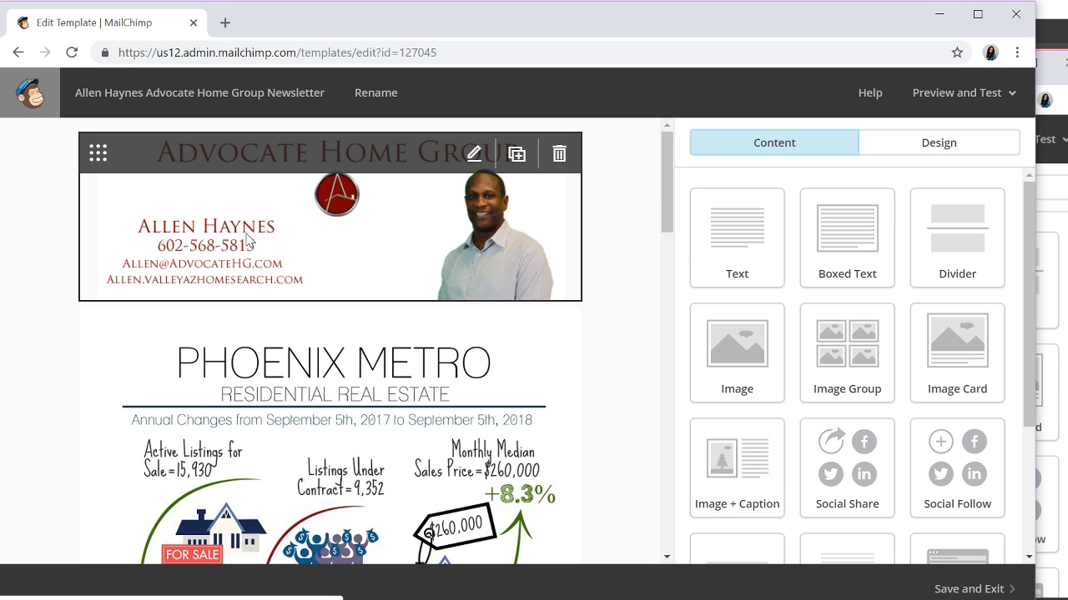
- Scroll through the Phoenix Metro infographic showing the $260,000 median price
{"action": "scroll", "coordinate": [337, 260], "scroll_direction": "down", "scroll_amount": 2}
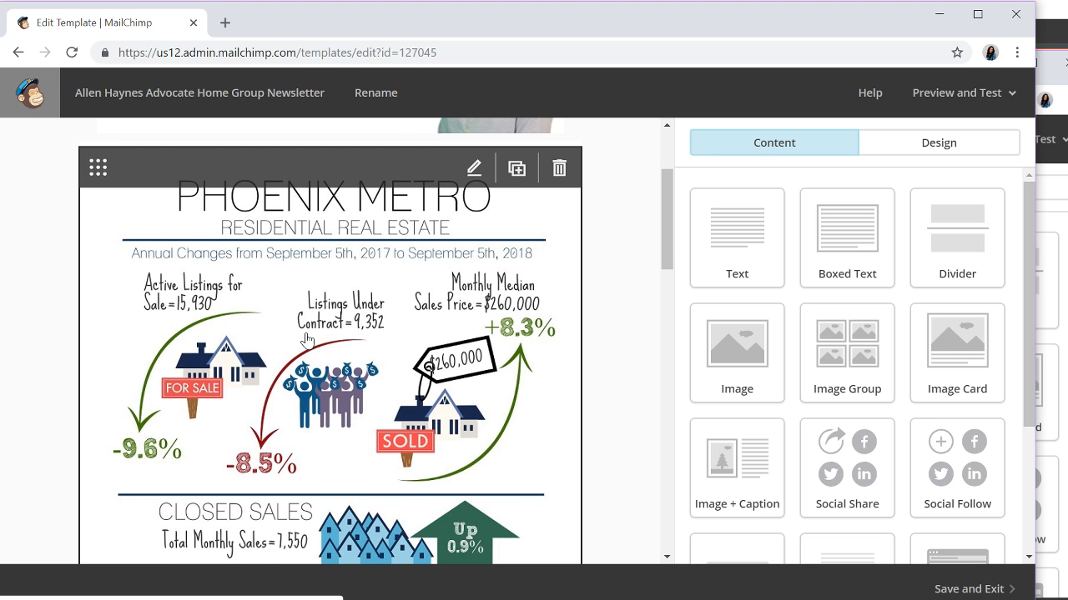
{"action": "scroll", "coordinate": [385, 367], "scroll_direction": "up", "scroll_amount": 2}
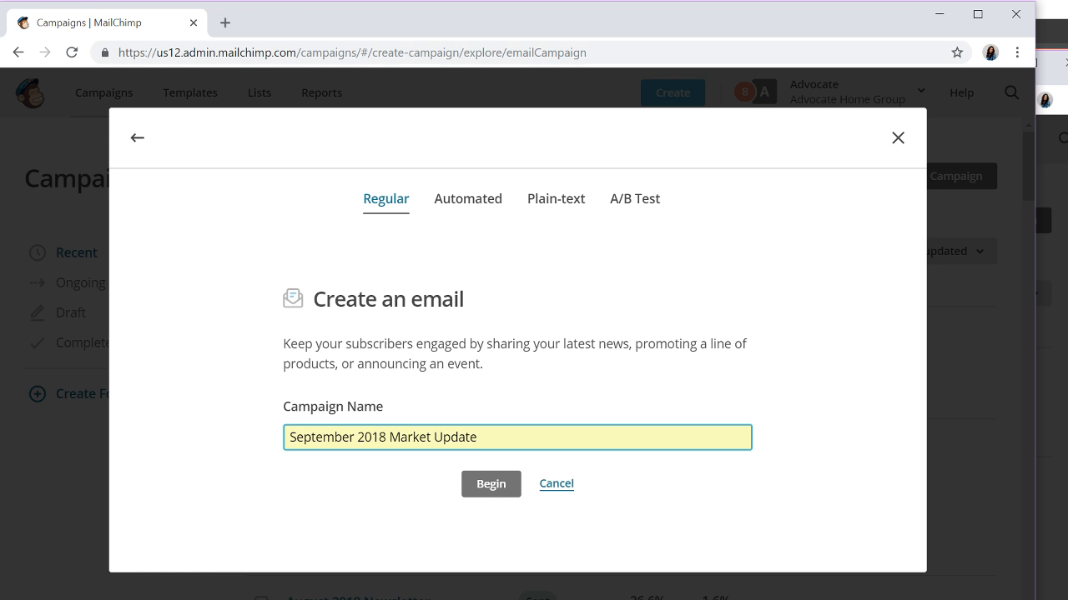
- Create the September 2018 Market Update regular campaign with the entered name
{"action": "left_click", "coordinate": [491, 485]}
{"action": "left_click", "coordinate": [291, 414]}
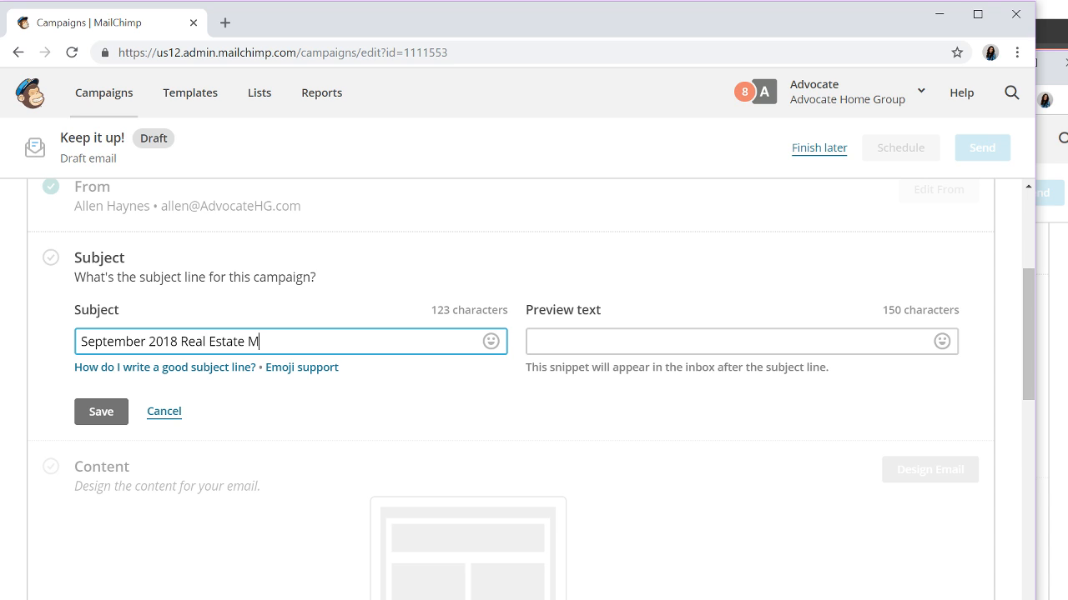
- Set the subject 'September 2018 Real Estate Market Update!' with matching 'Here's your…' preview text and save
{"action": "type", "text": "arket Update!"}
{"action": "key", "text": "Tab"}
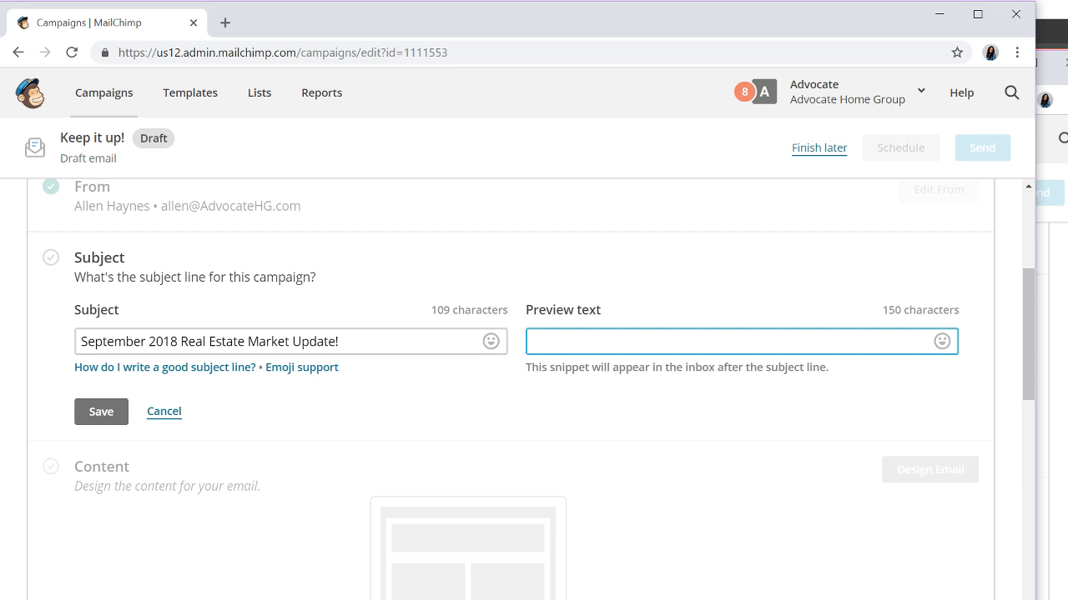
{"action": "type", "text": "Here's your"}
{"action": "left_click", "coordinate": [948, 271]}
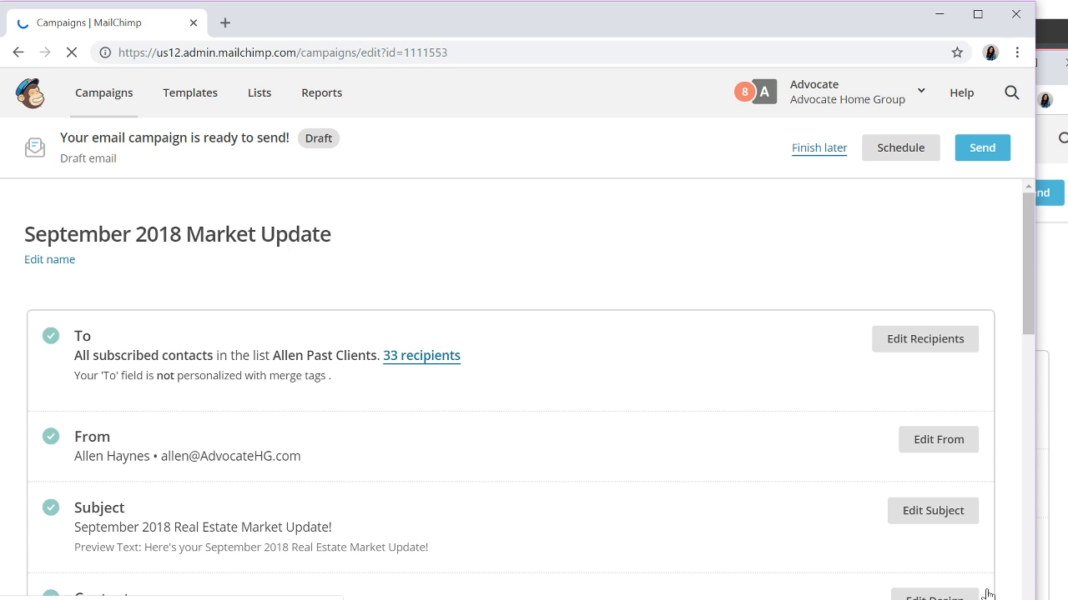
{"action": "scroll", "coordinate": [556, 372], "scroll_direction": "down", "scroll_amount": 10}
{"action": "scroll", "coordinate": [557, 371], "scroll_direction": "up", "scroll_amount": 6}
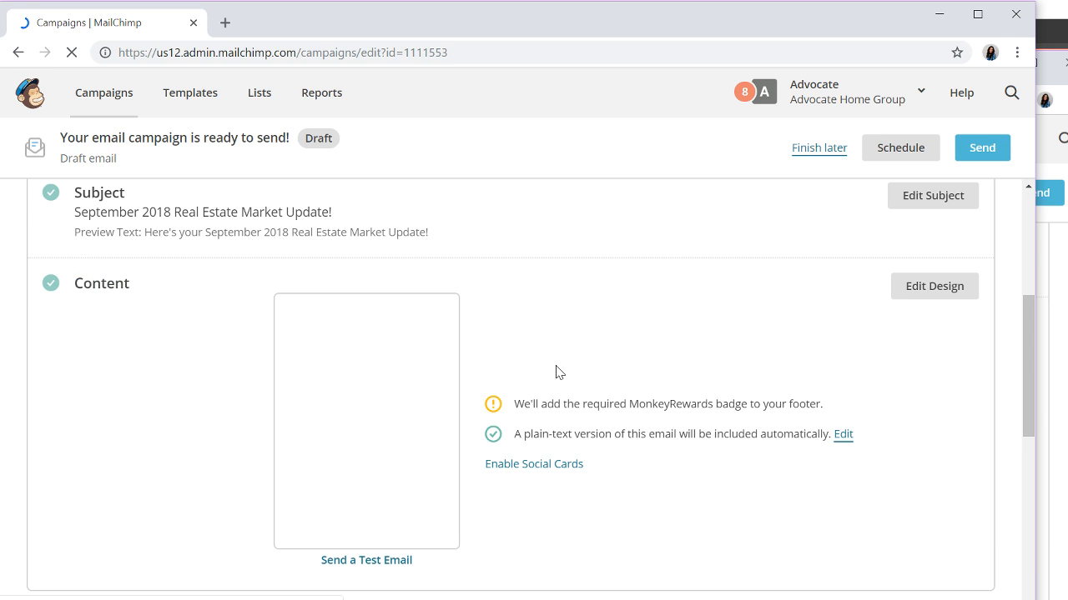